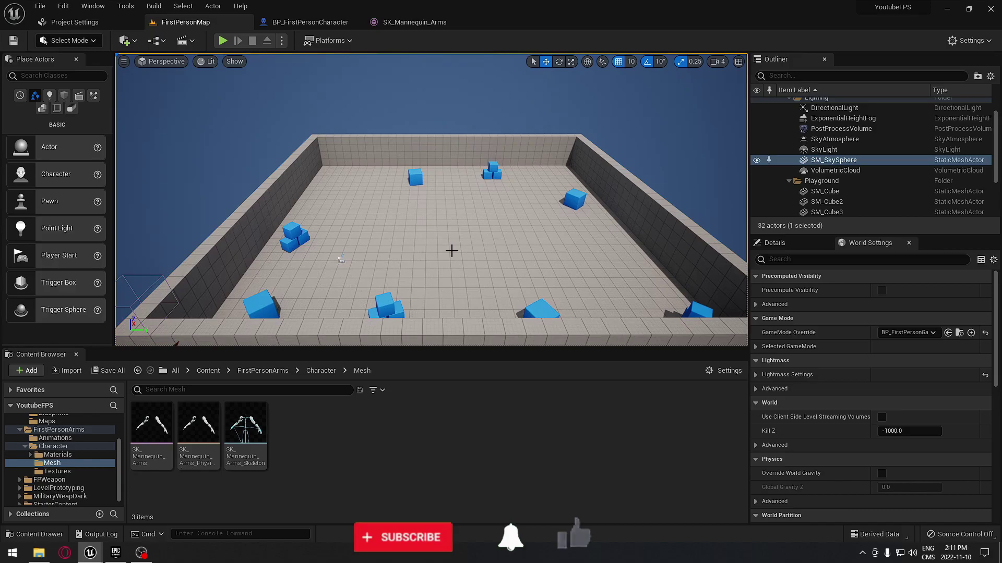
# Step: Add an action mapping named Fire in the project's input settings and bind it to Left Mouse Button
pyautogui.click(84, 23)
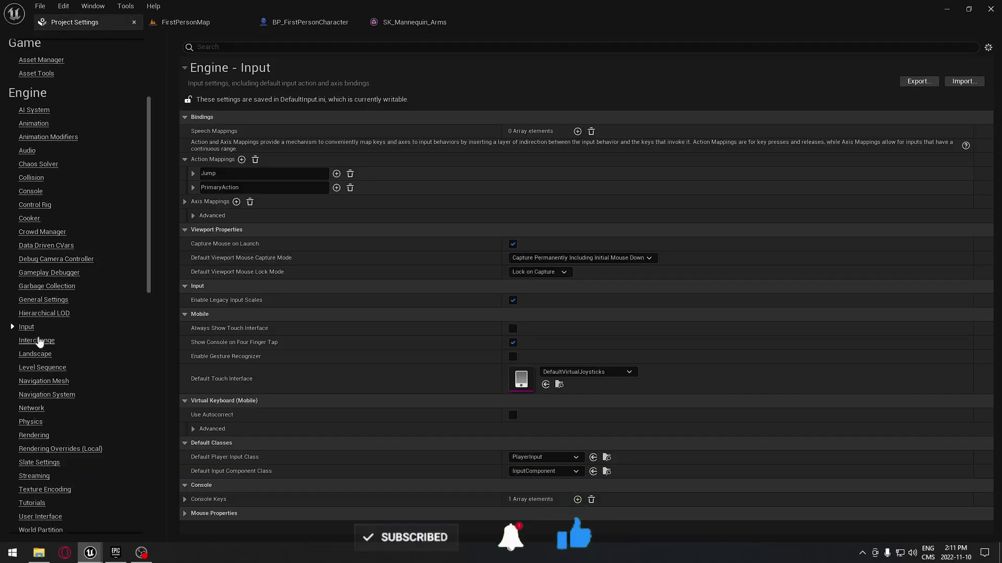
pyautogui.click(242, 159)
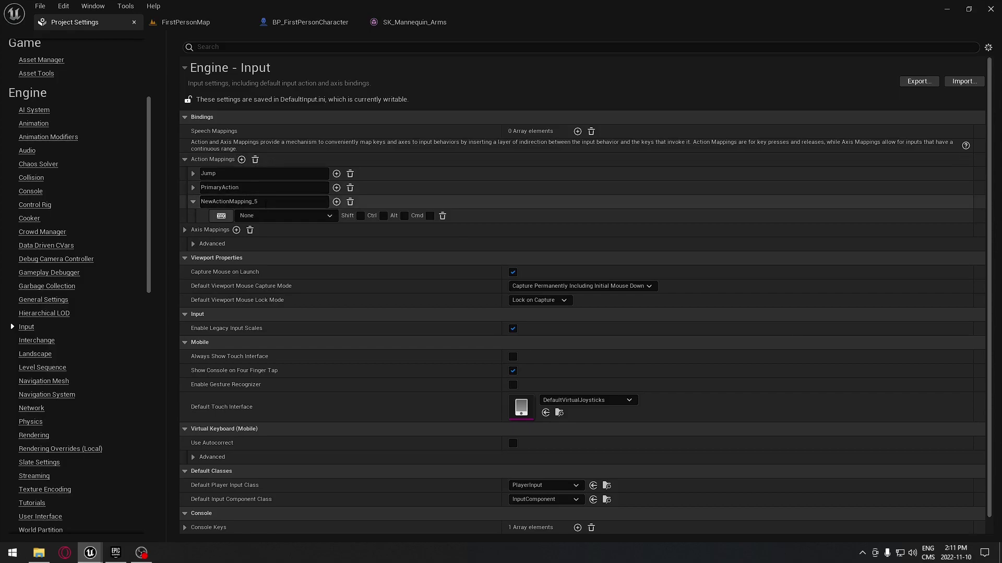
pyautogui.write('Fire')
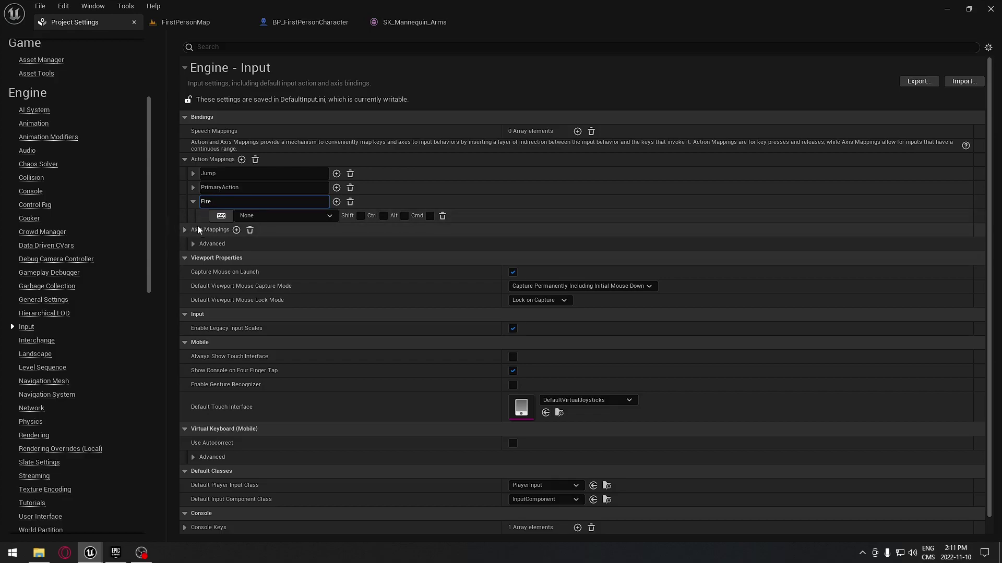
pyautogui.click(227, 217)
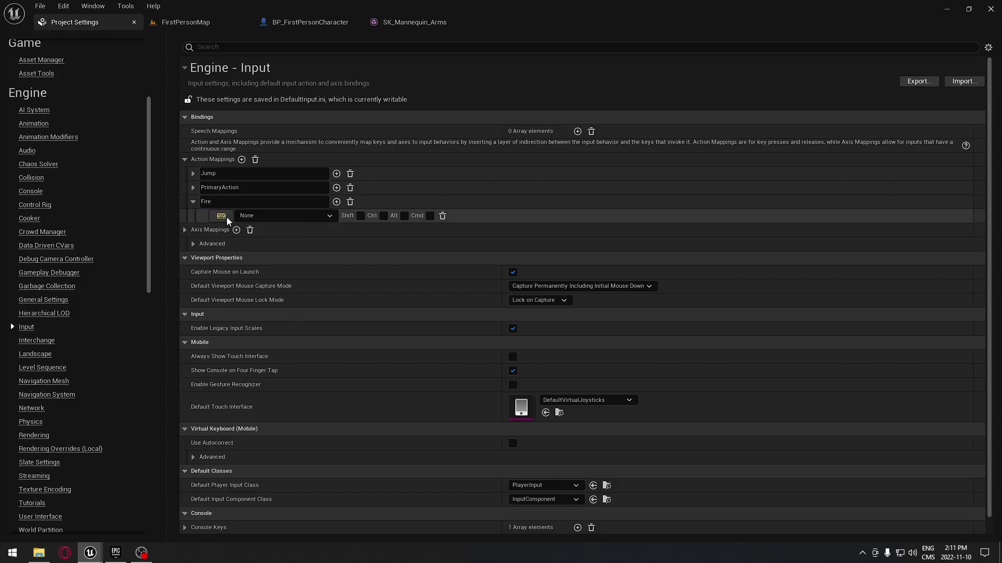
pyautogui.click(226, 217)
pyautogui.click(331, 216)
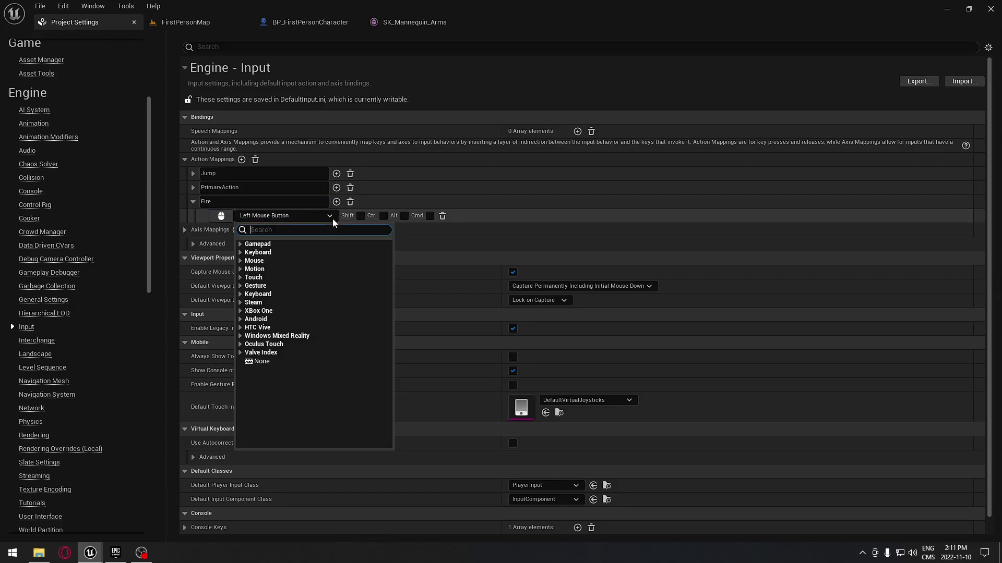
pyautogui.click(418, 184)
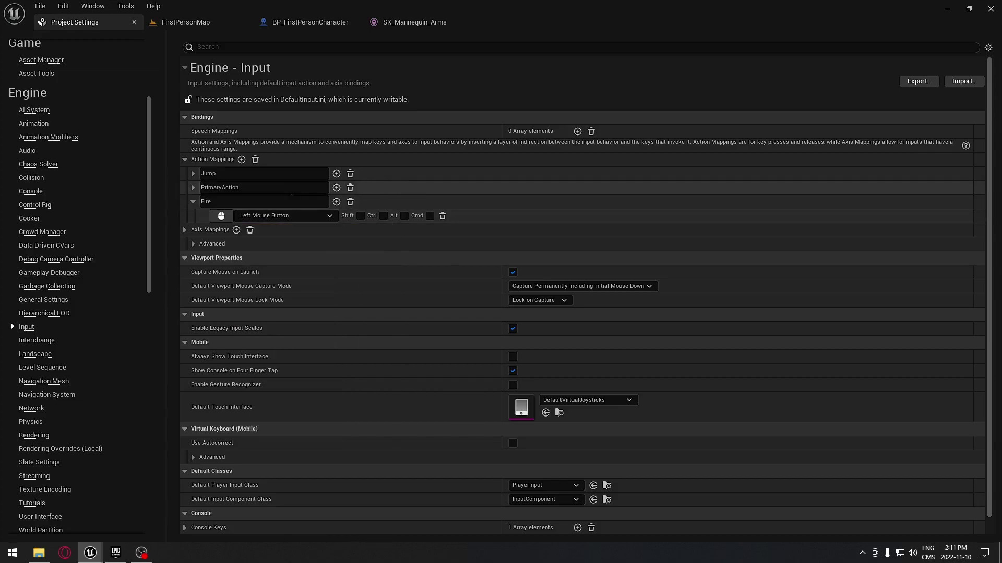
# Step: Add an action mapping named Reload and bind it to the R key
pyautogui.click(241, 160)
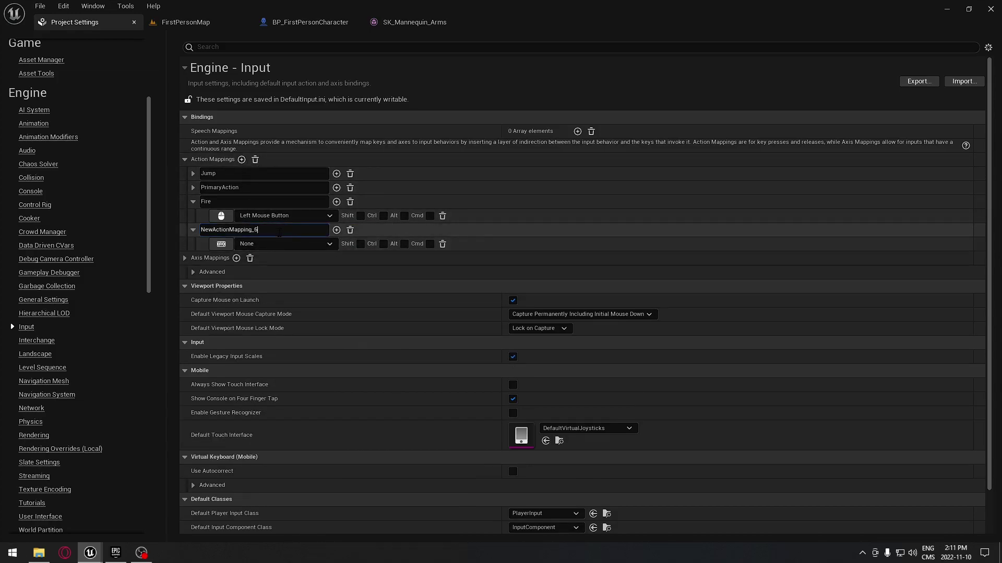
pyautogui.write('Reload')
pyautogui.click(216, 247)
pyautogui.click(219, 246)
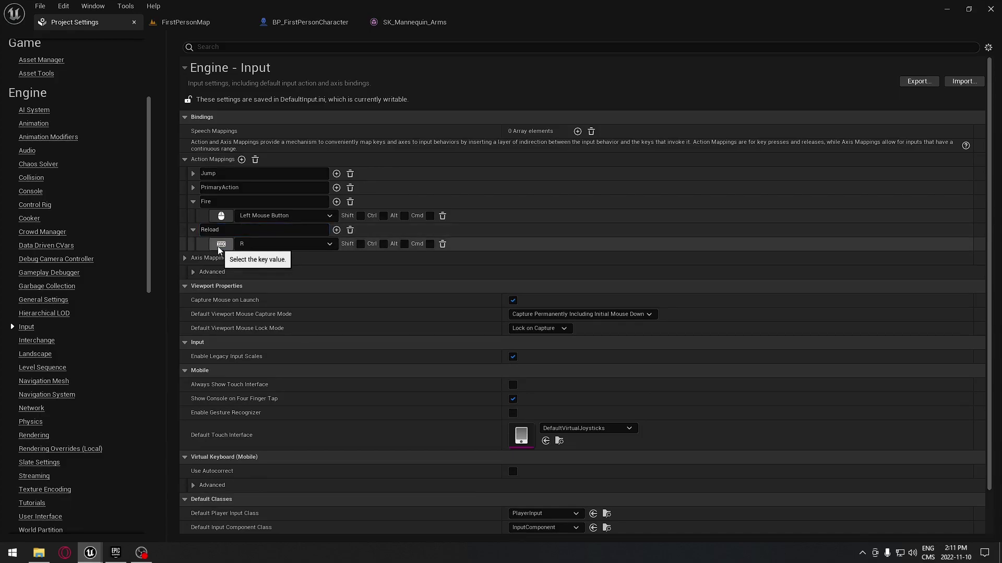
pyautogui.press('r')
# Step: Add an action mapping named Sprint and bind it to Left Shift
pyautogui.click(241, 159)
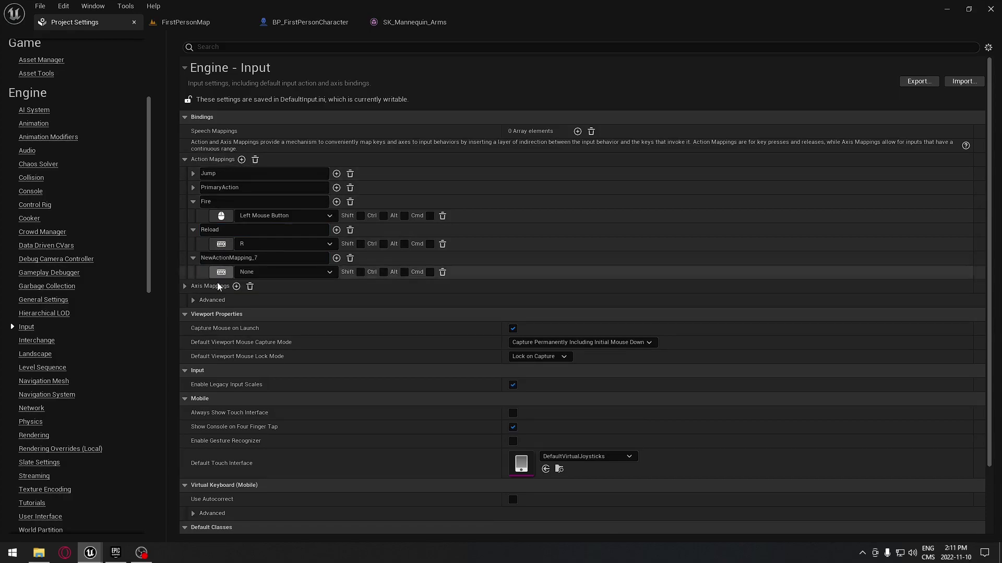
pyautogui.write('Sprint')
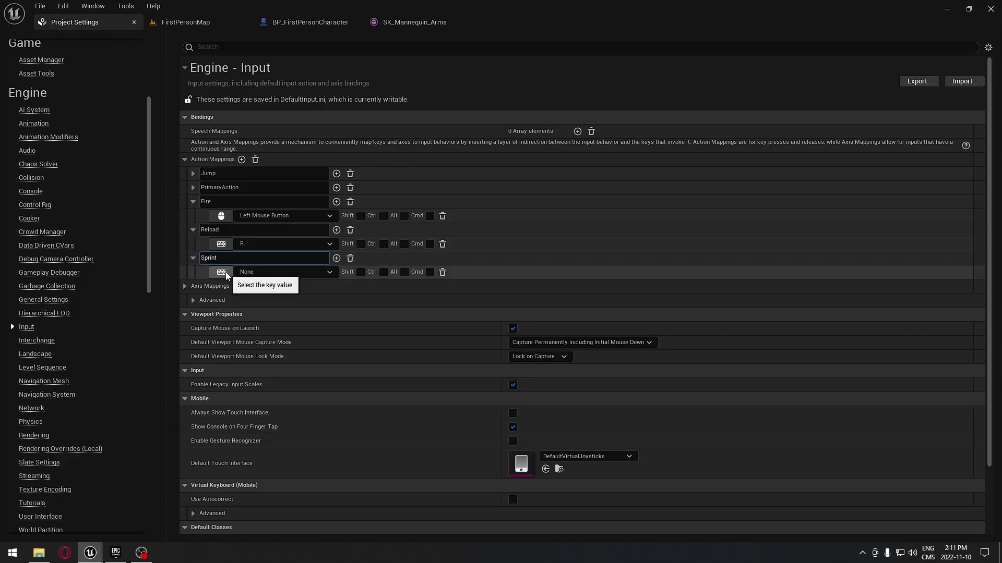
pyautogui.click(225, 271)
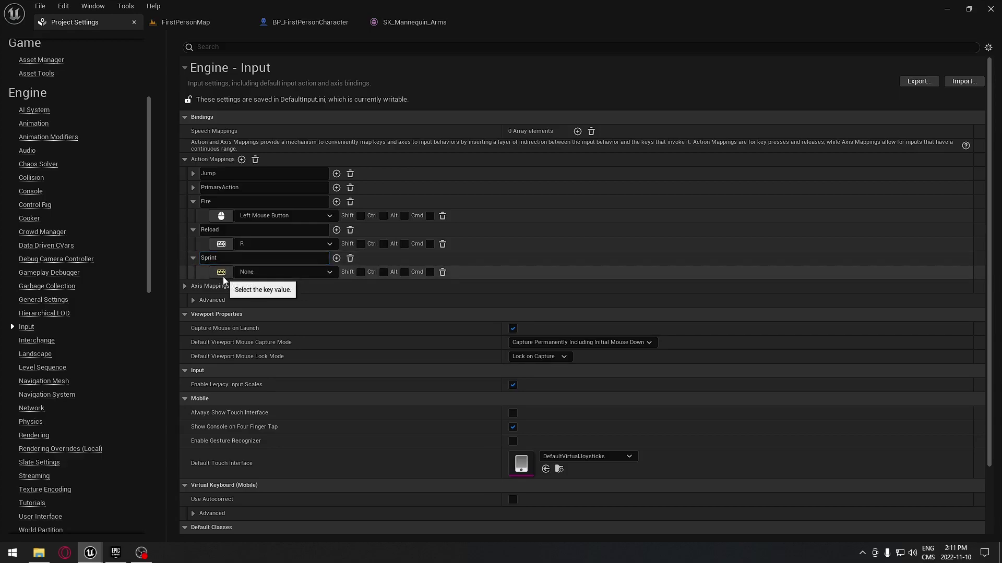
pyautogui.press('shift')
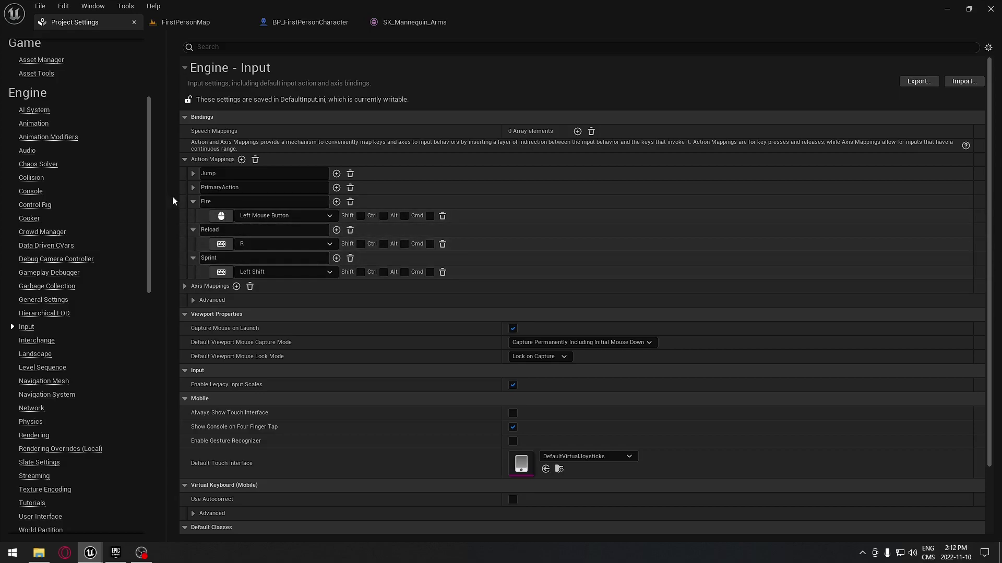
# Step: Locate BP_FirstPersonCharacter in the FirstPerson Blueprints folder and show the character blueprint's 3D viewport
pyautogui.click(298, 26)
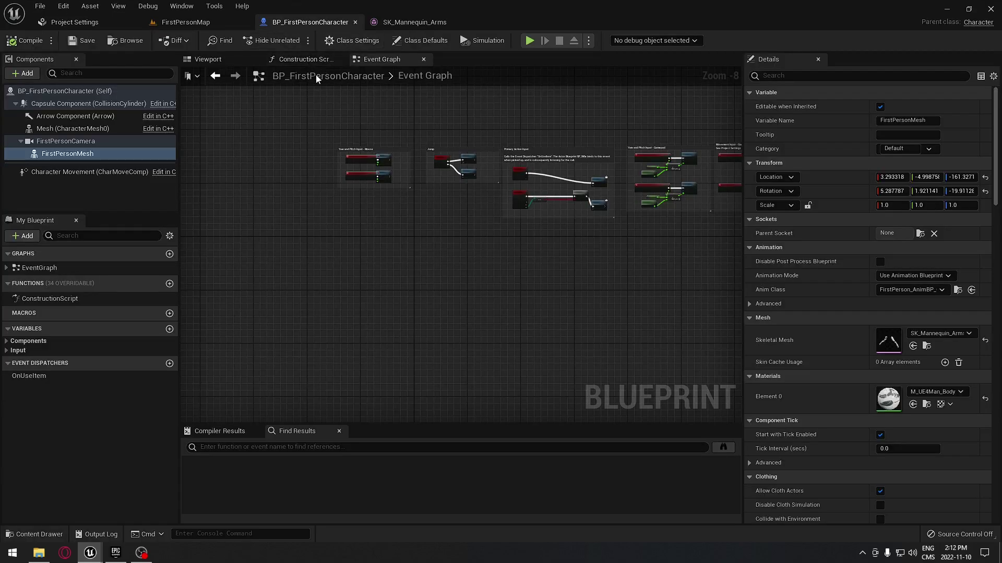
pyautogui.click(24, 535)
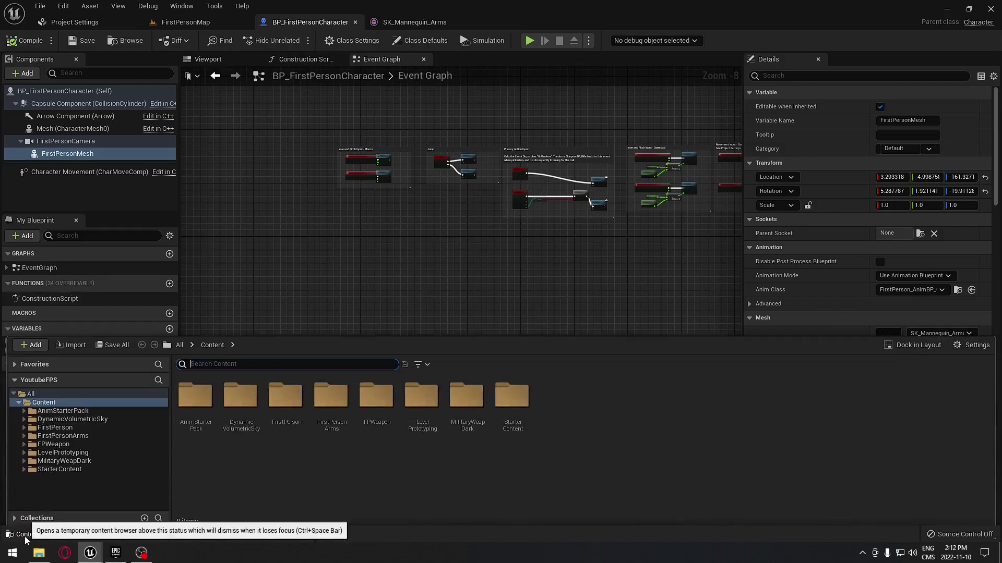
pyautogui.click(24, 426)
pyautogui.click(57, 435)
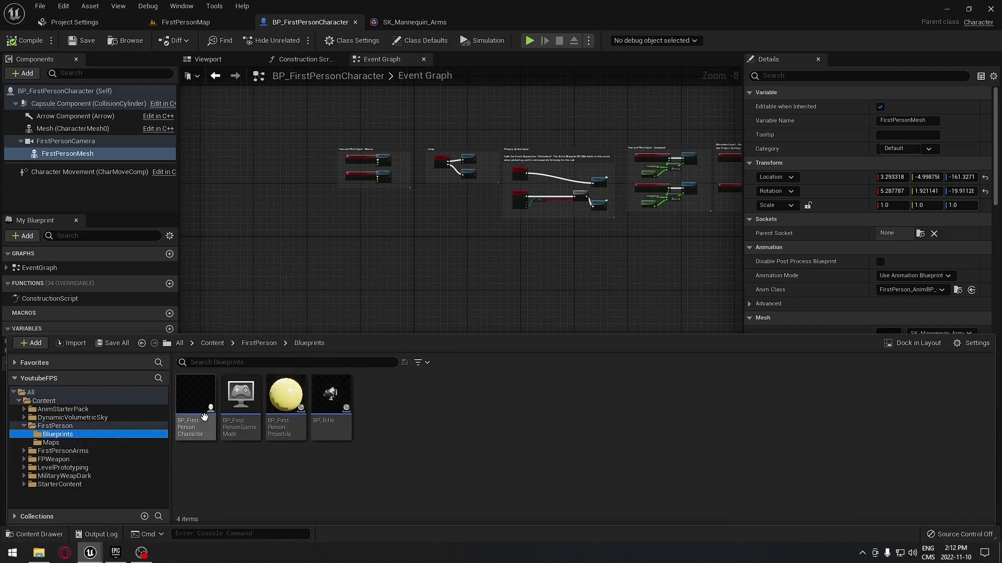
pyautogui.click(195, 399)
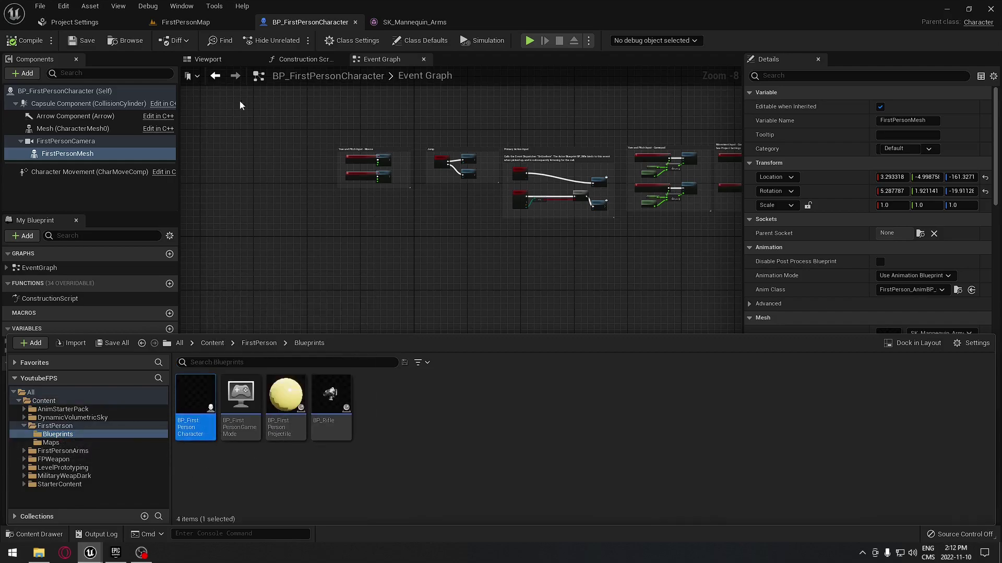
pyautogui.click(206, 60)
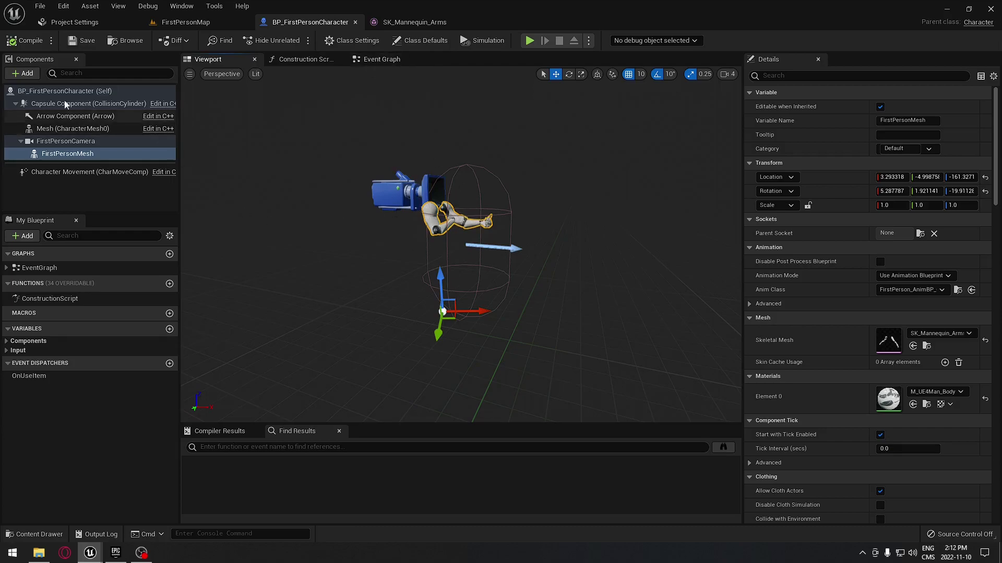
pyautogui.click(23, 74)
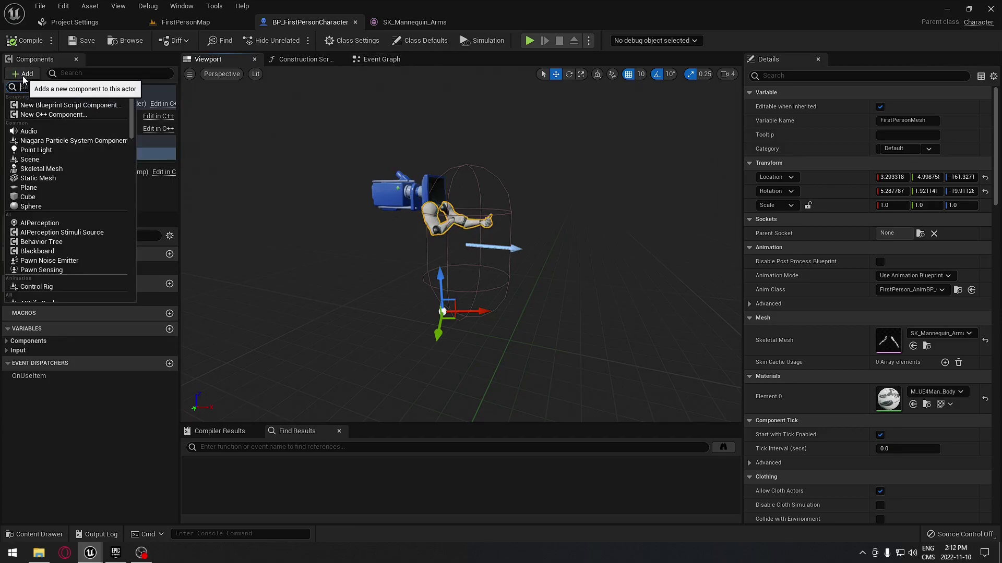
pyautogui.click(44, 180)
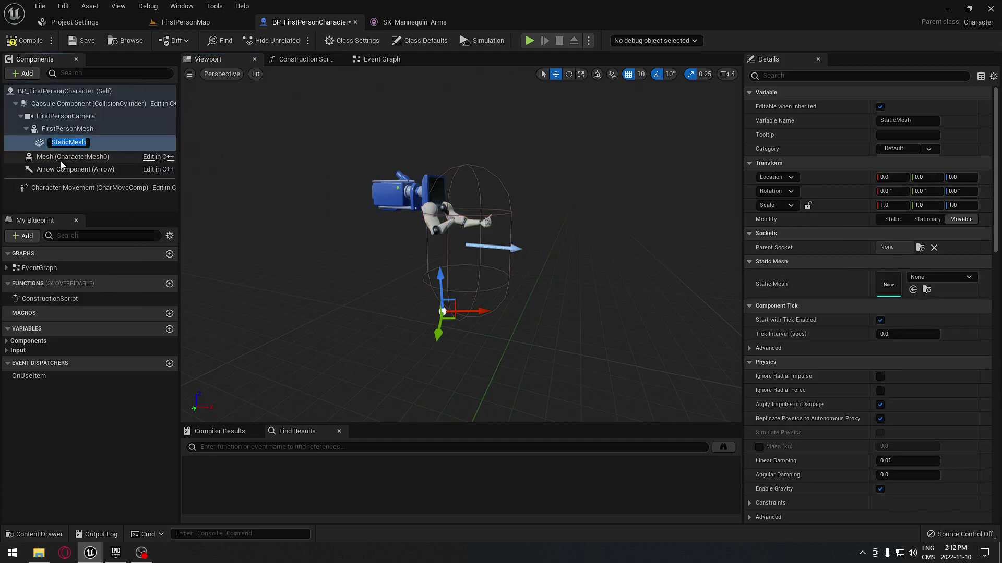
pyautogui.click(62, 159)
pyautogui.click(73, 143)
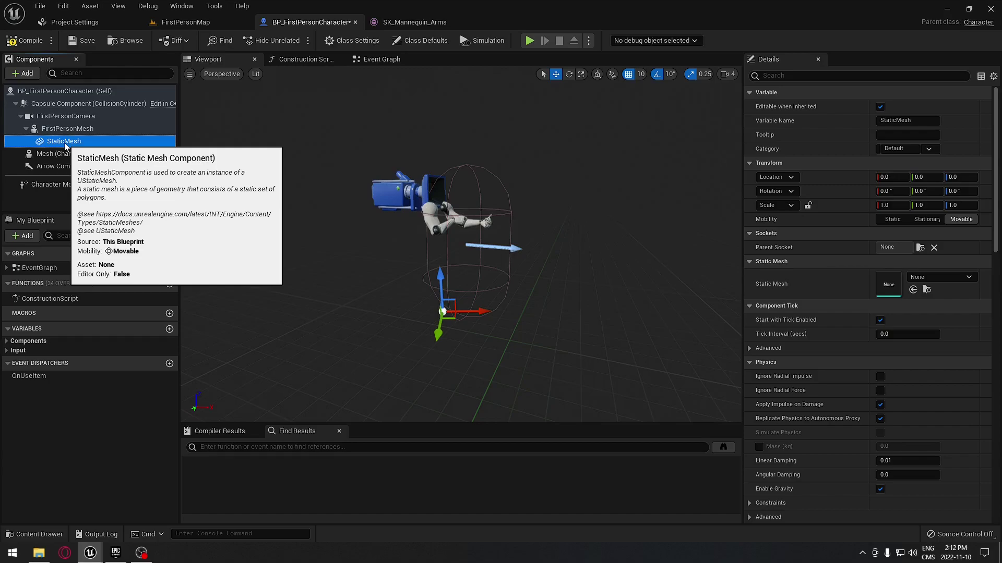
pyautogui.click(50, 152)
pyautogui.click(50, 146)
pyautogui.press('Delete')
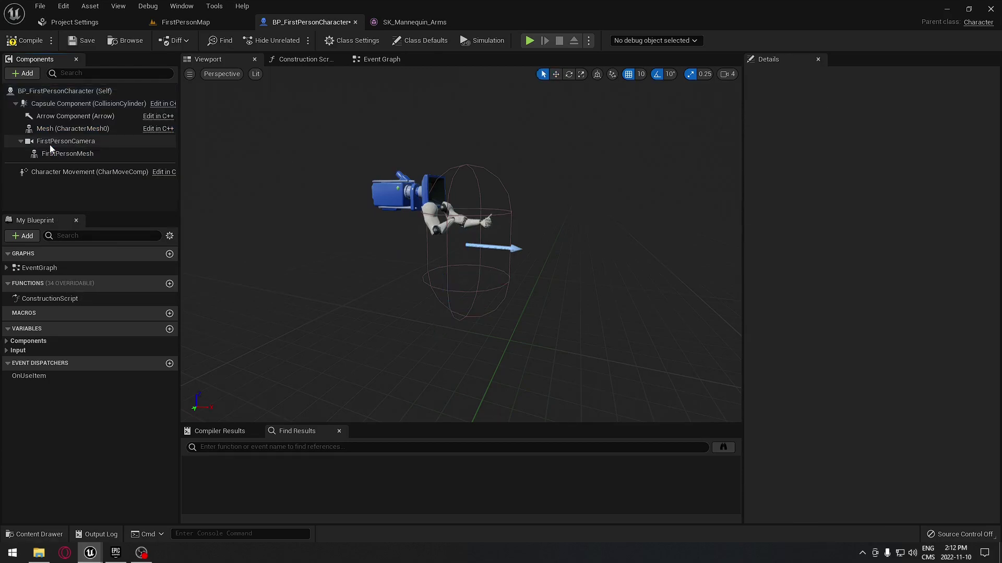
# Step: Add a Skeletal Mesh component to the character and parent it to FirstPersonMesh
pyautogui.click(26, 74)
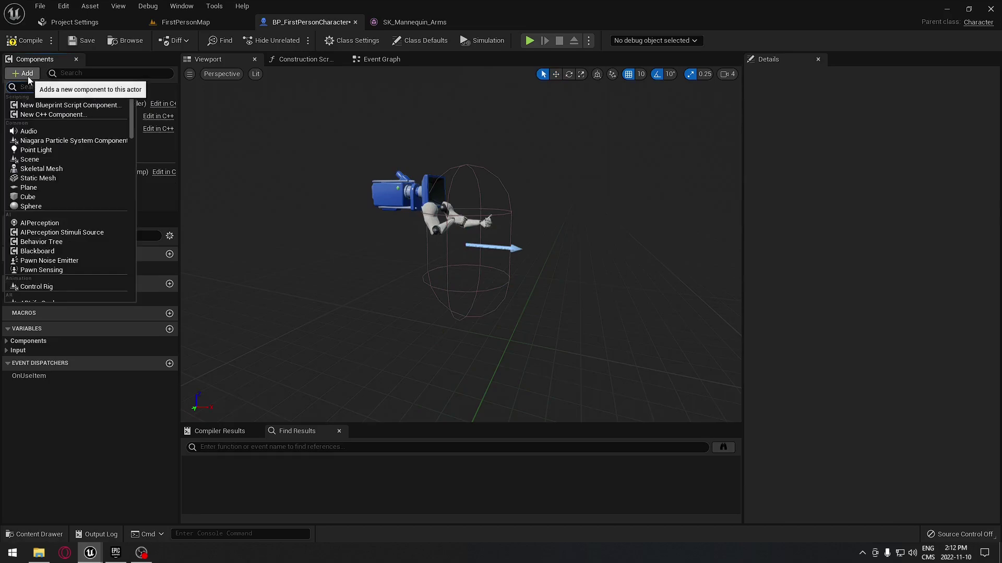
pyautogui.click(74, 169)
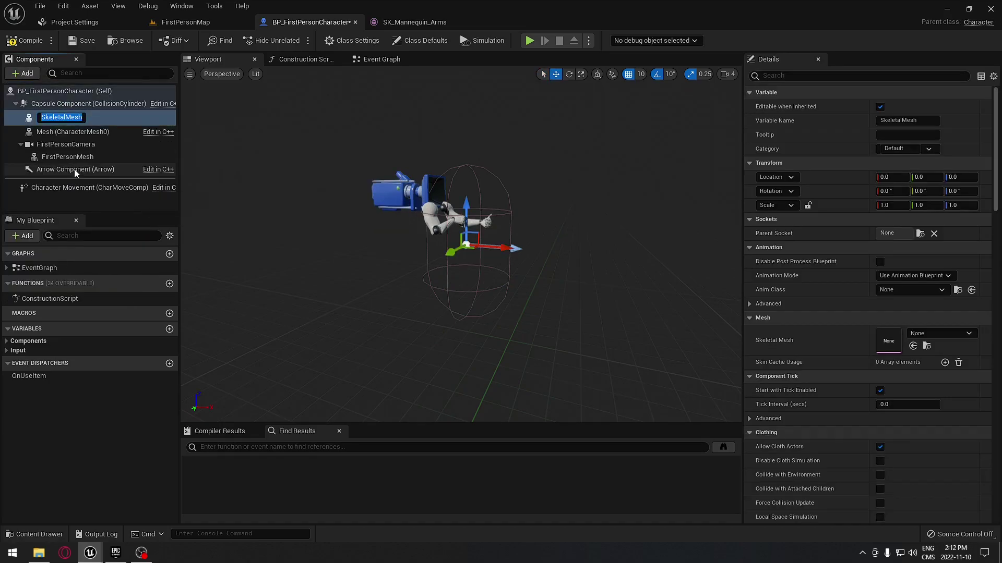
pyautogui.press('Return')
pyautogui.moveTo(68, 115); pyautogui.dragTo(77, 155)
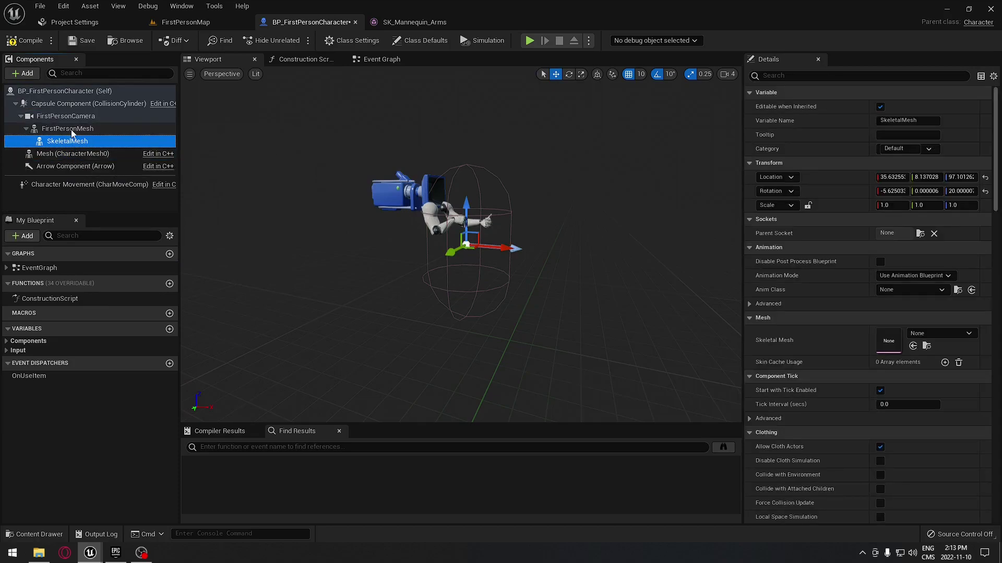
# Step: Rename the skeletal mesh component under FirstPersonMesh to SKWeapon
pyautogui.click(72, 131)
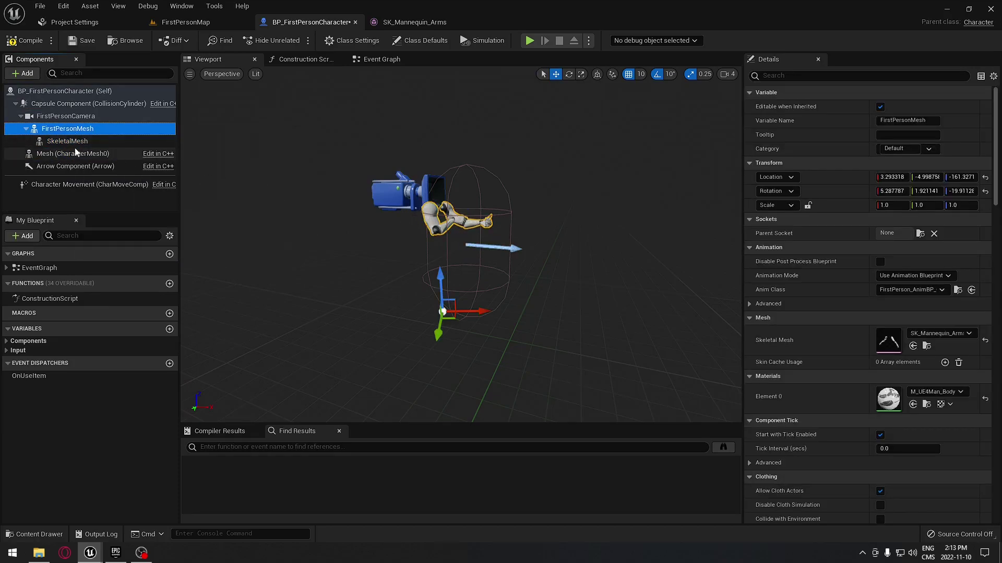
pyautogui.click(68, 141)
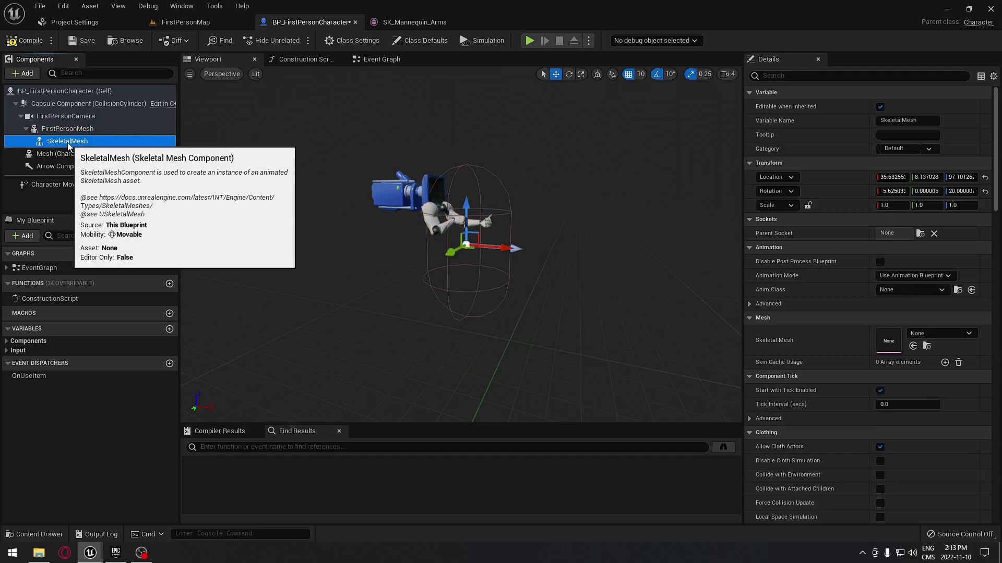
pyautogui.click(68, 142)
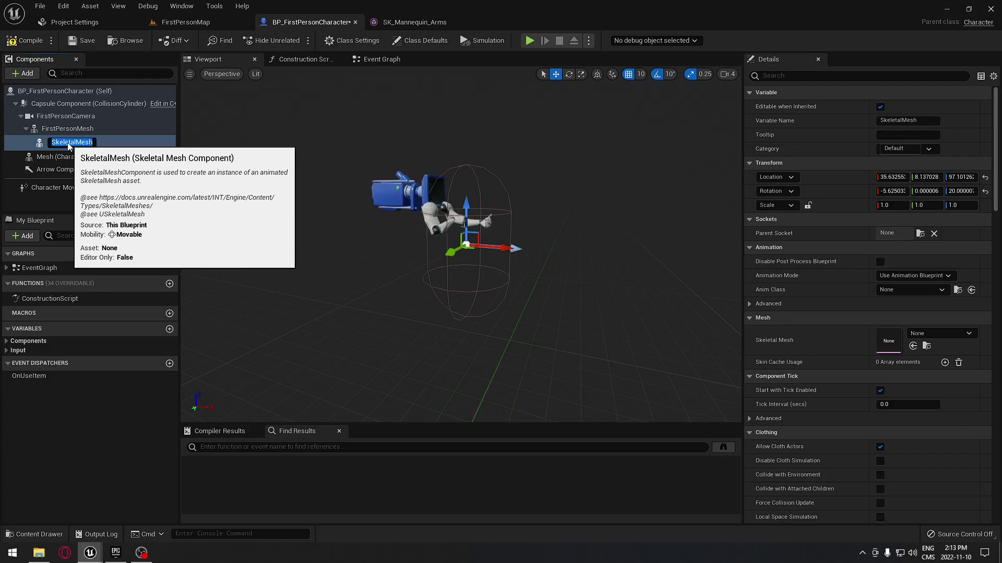
pyautogui.write('SKWeapon')
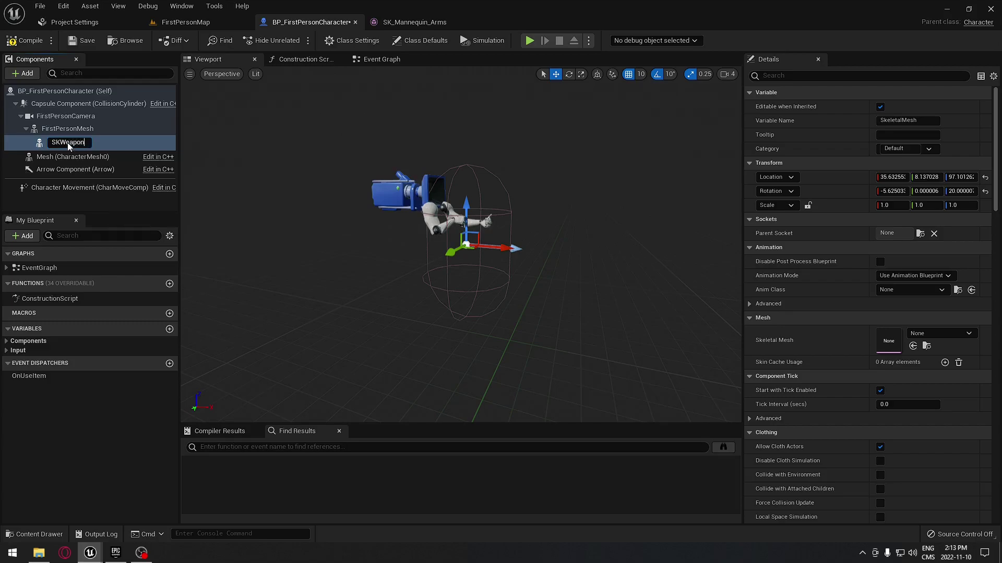
pyautogui.press('Return')
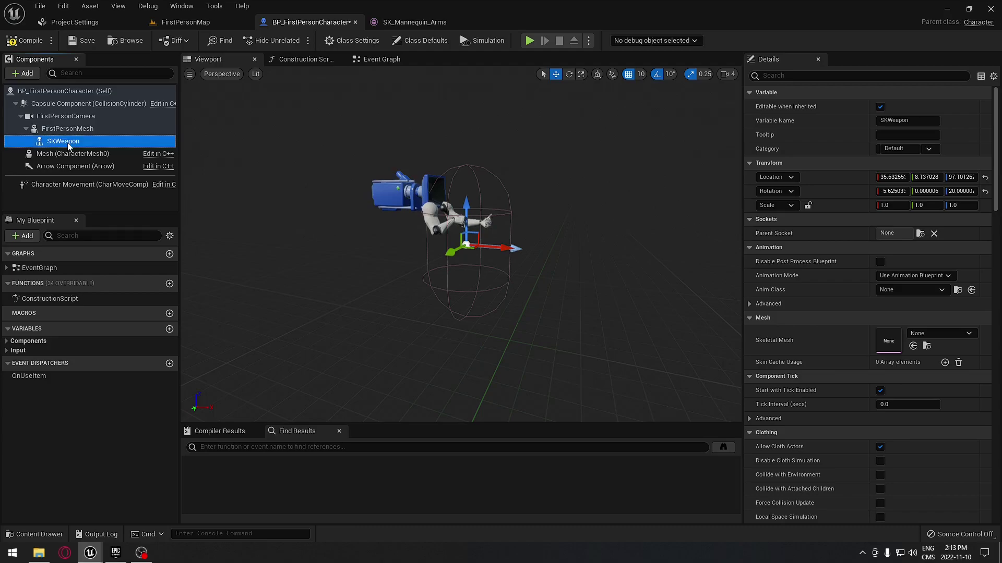
# Step: Compile the character blueprint and check its Save on Compile setting
pyautogui.click(29, 41)
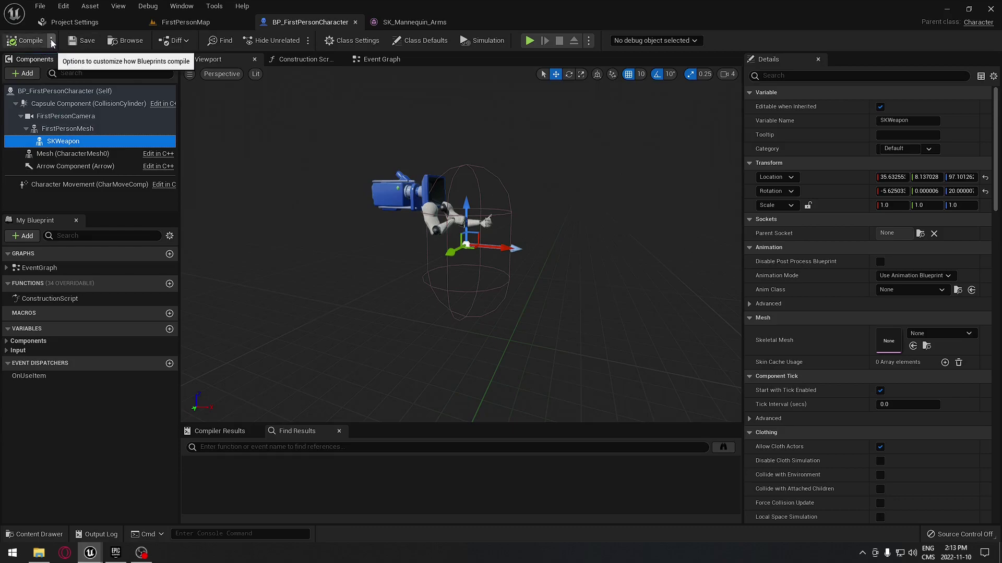
pyautogui.click(52, 41)
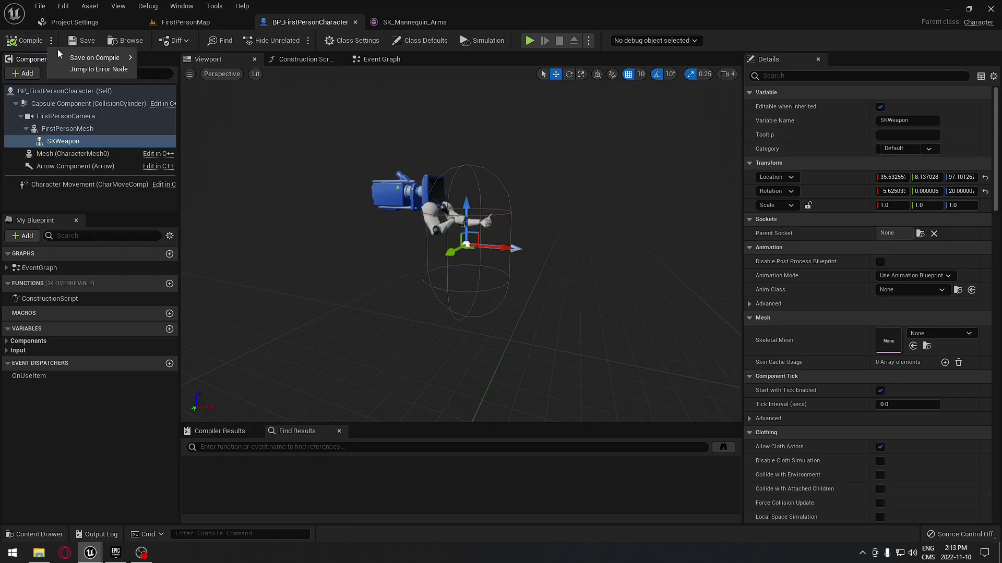
pyautogui.moveTo(120, 57)
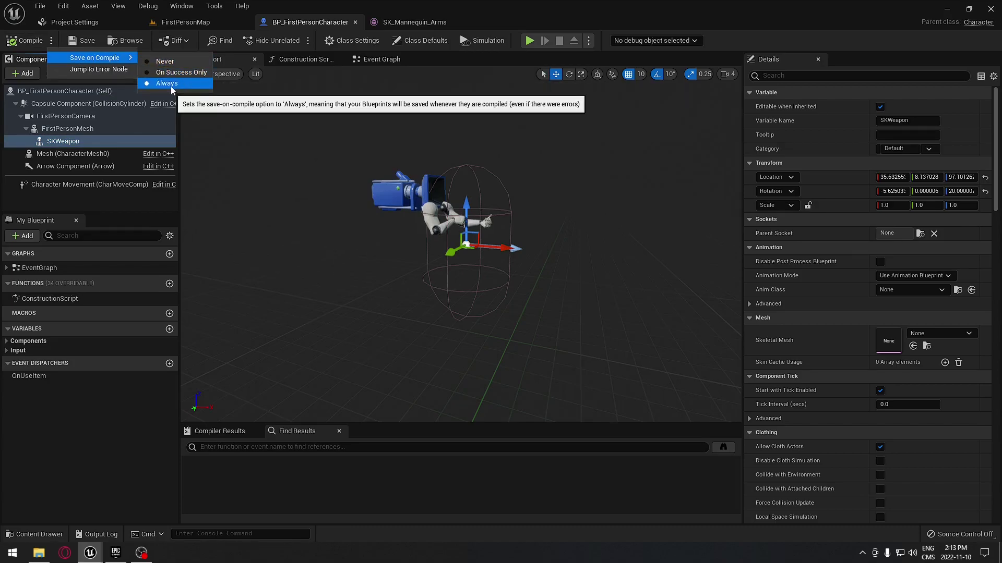
pyautogui.click(213, 157)
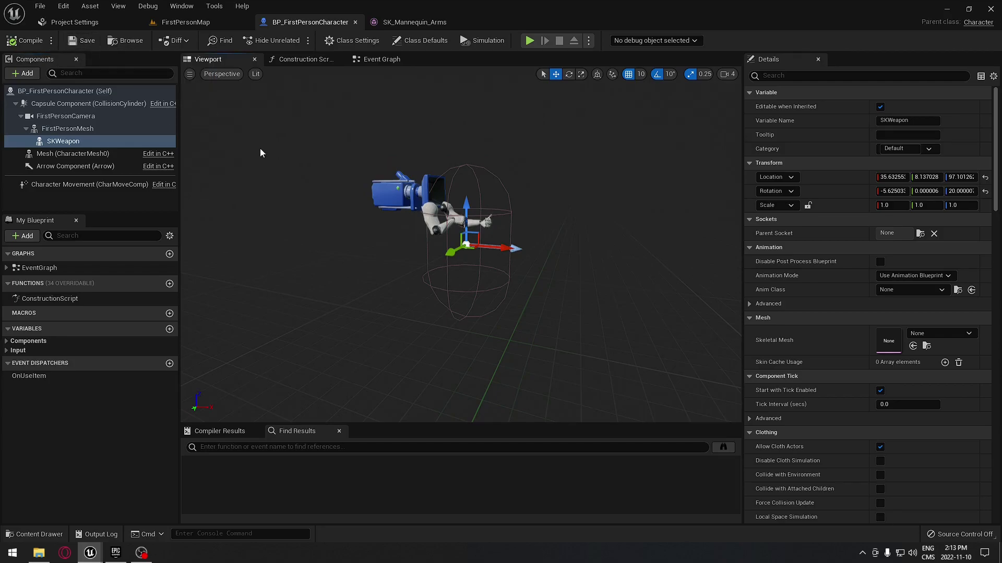
# Step: Locate the skeletal mesh asset assigned to FirstPersonMesh and bring up SK_Mannequin_Arms in its editor
pyautogui.click(82, 147)
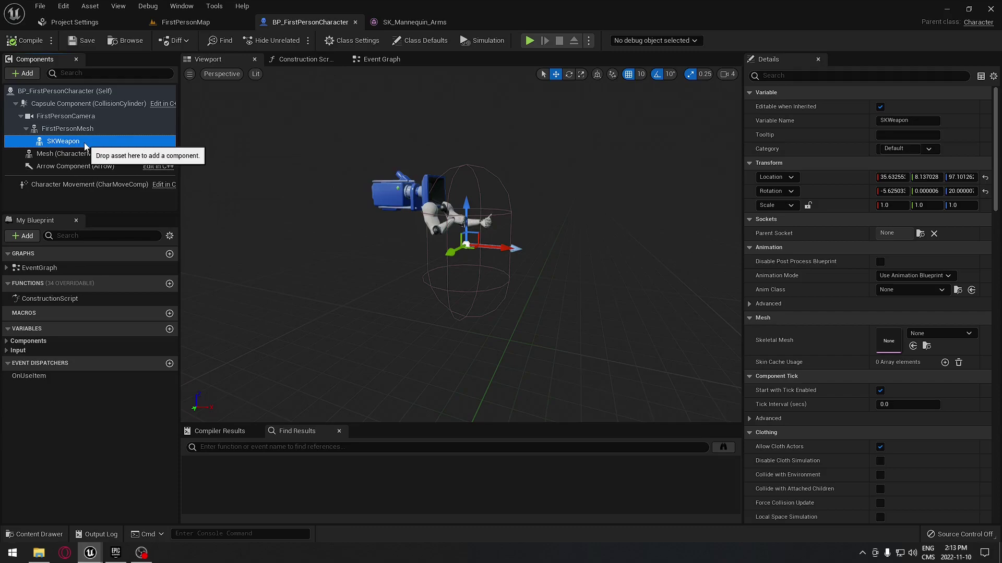
pyautogui.click(68, 128)
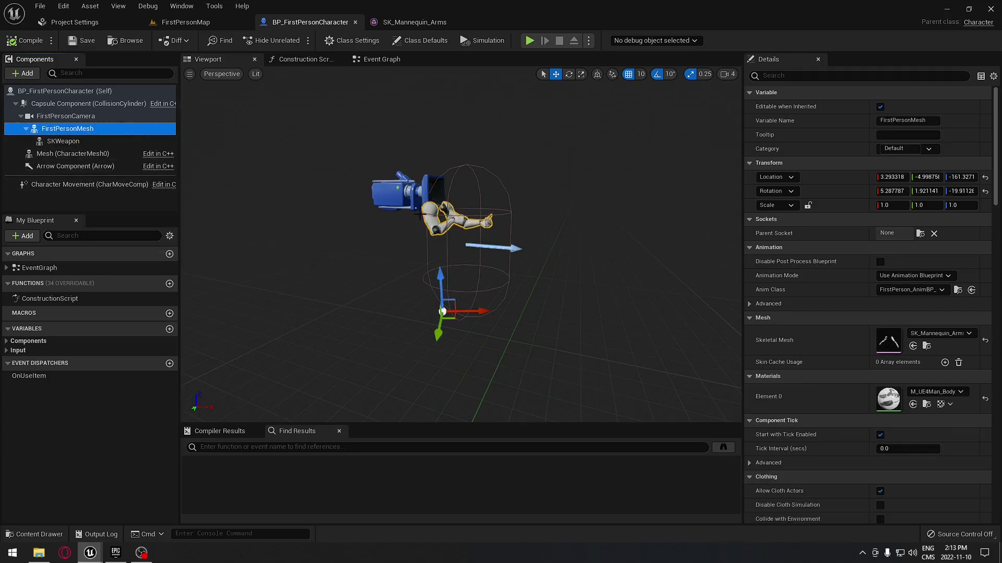
pyautogui.moveTo(485, 229); pyautogui.dragTo(485, 182)
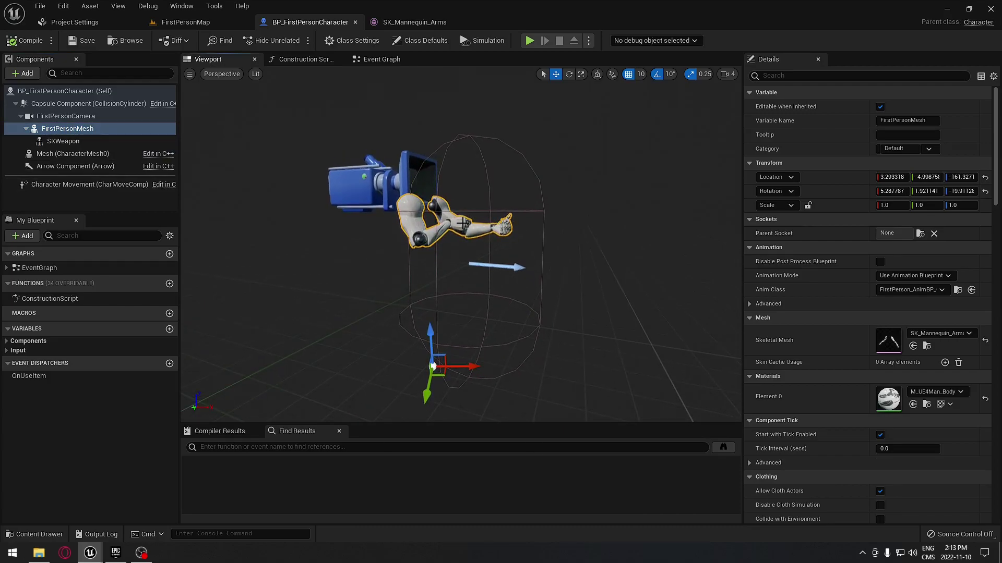
pyautogui.click(93, 132)
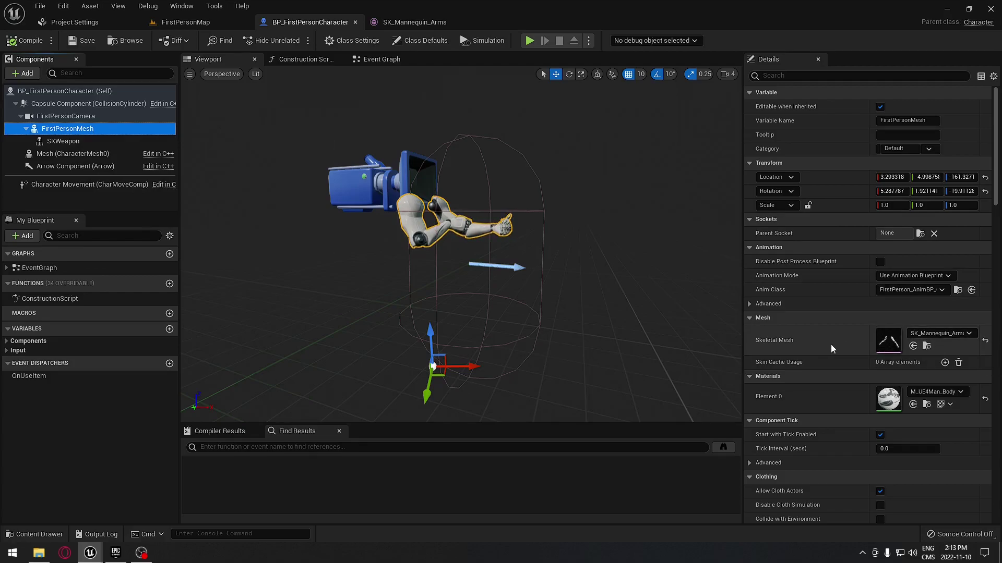
pyautogui.click(926, 346)
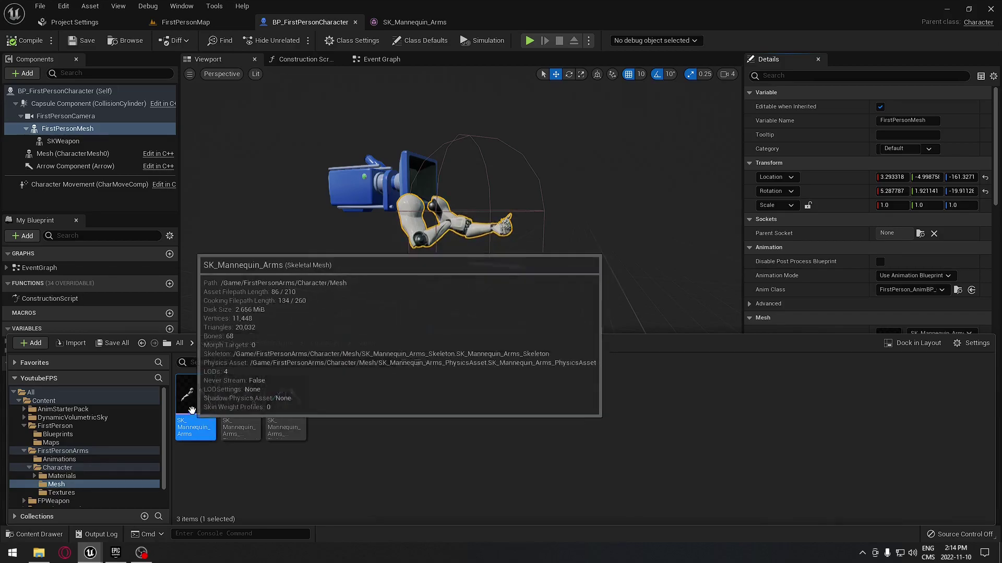
pyautogui.click(420, 23)
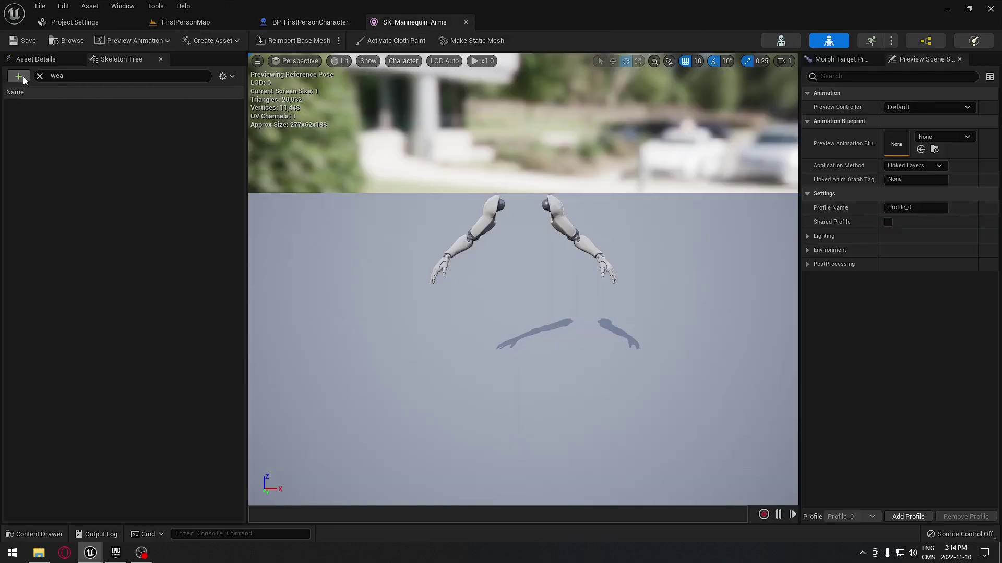
# Step: Clear the skeleton tree filter, preview the FirstPerson_Fire animation on the arms and hold it at frame 0
pyautogui.click(40, 76)
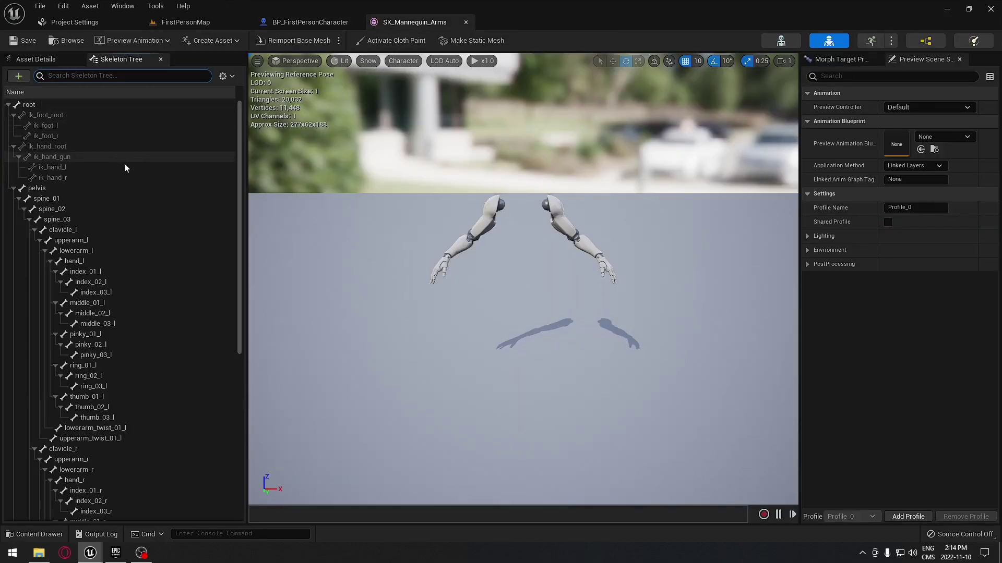
pyautogui.click(142, 42)
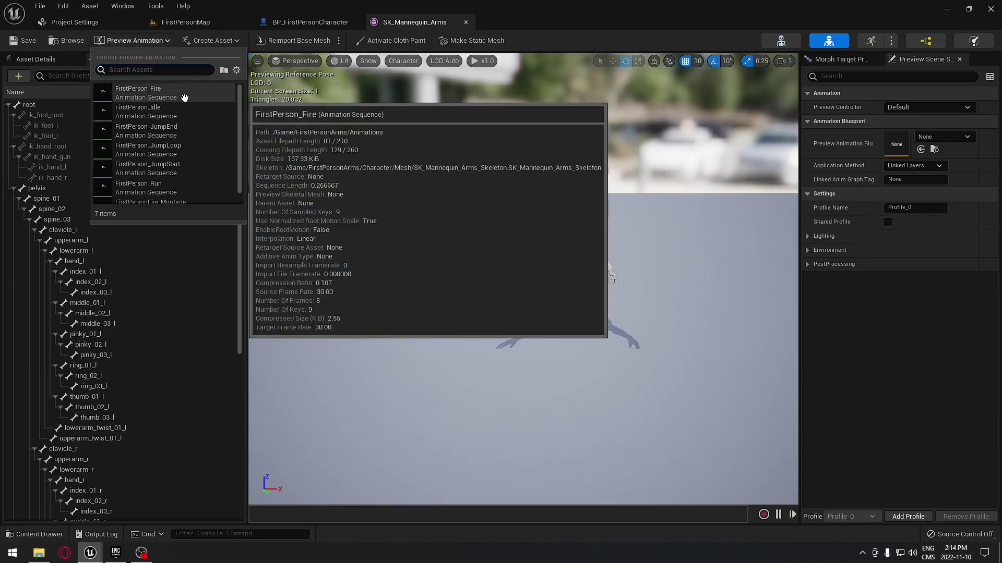
pyautogui.click(184, 97)
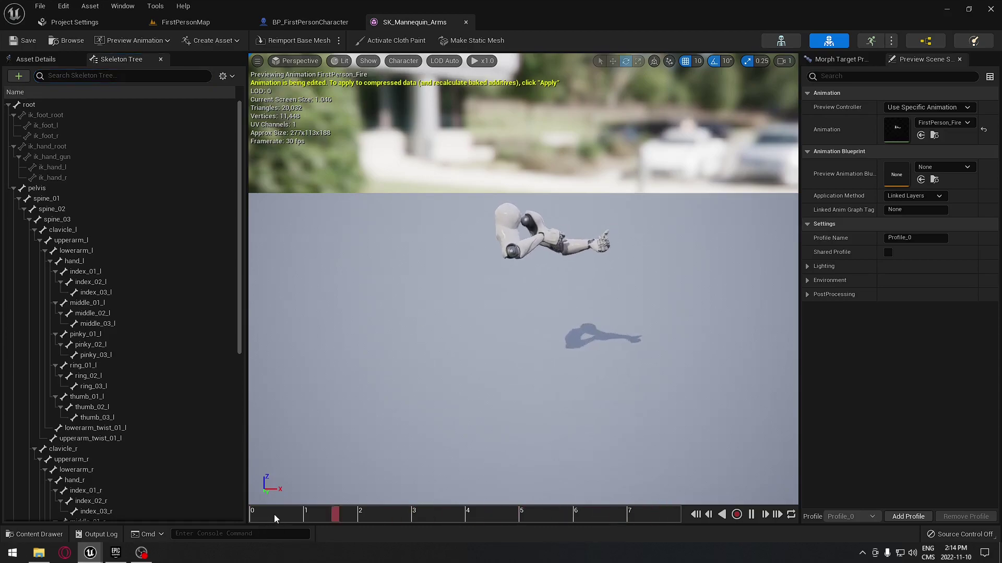
pyautogui.moveTo(274, 514); pyautogui.dragTo(249, 513)
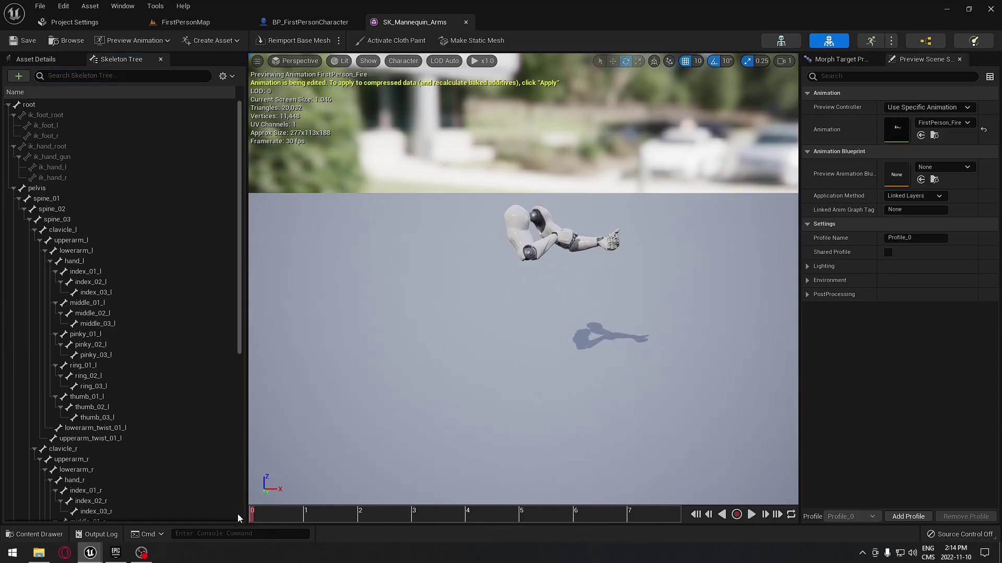
pyautogui.moveTo(425, 355); pyautogui.dragTo(495, 318, button='right')
pyautogui.press('w')
pyautogui.press('w')
pyautogui.press('d')
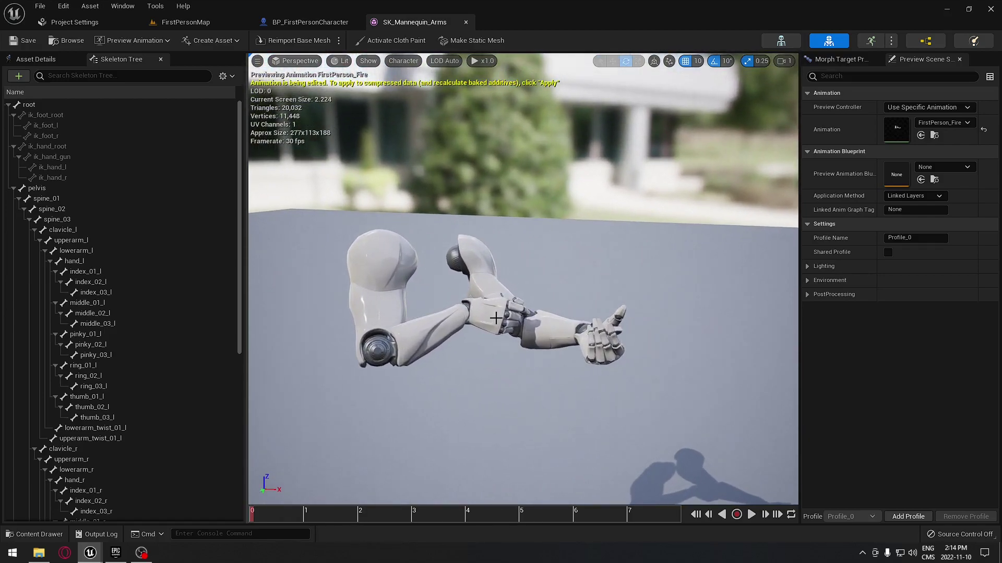
# Step: Find the hand_r bone in the skeleton tree by filtering for hand and add a socket to it
pyautogui.click(70, 78)
pyautogui.write('hand')
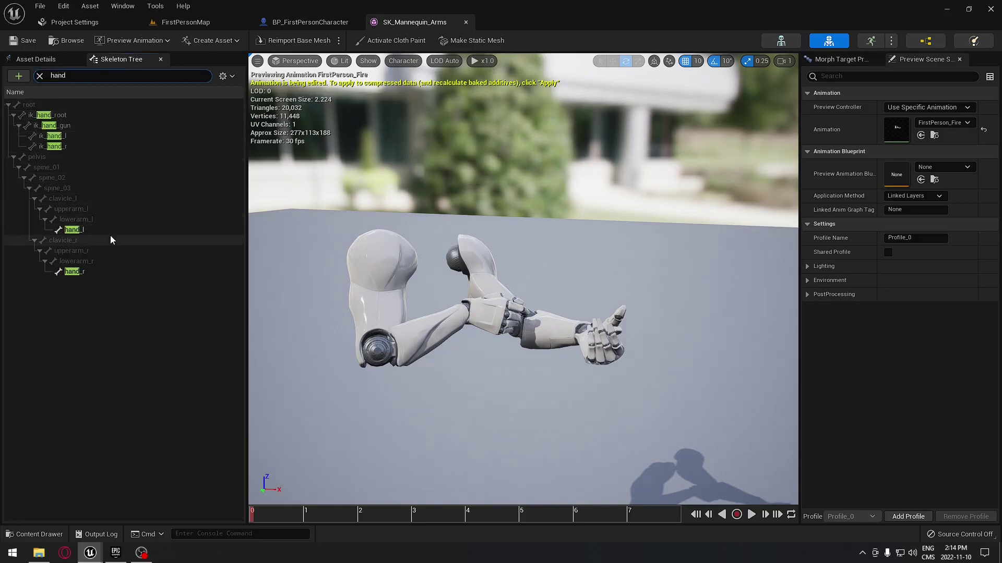
pyautogui.click(73, 275)
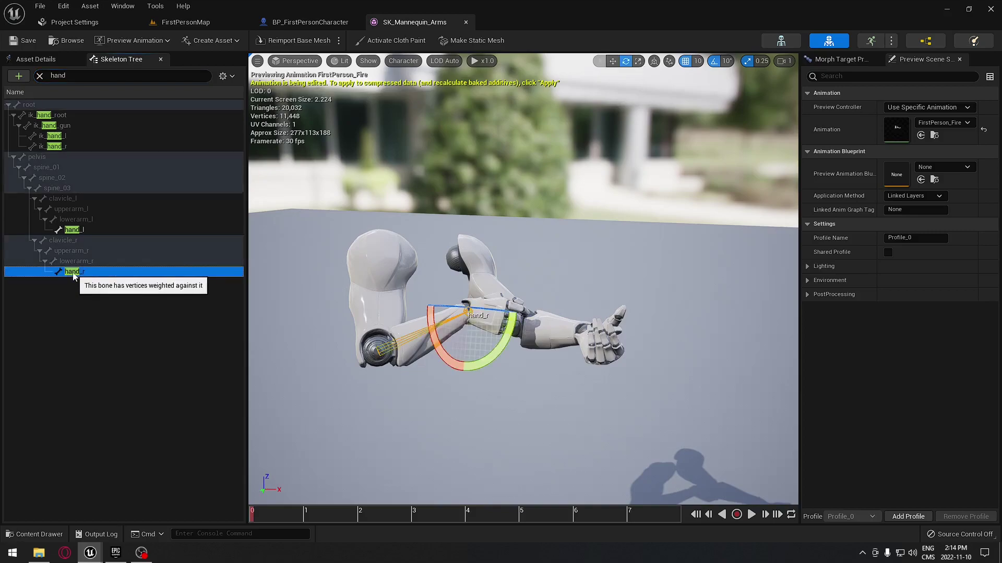
pyautogui.rightClick(73, 274)
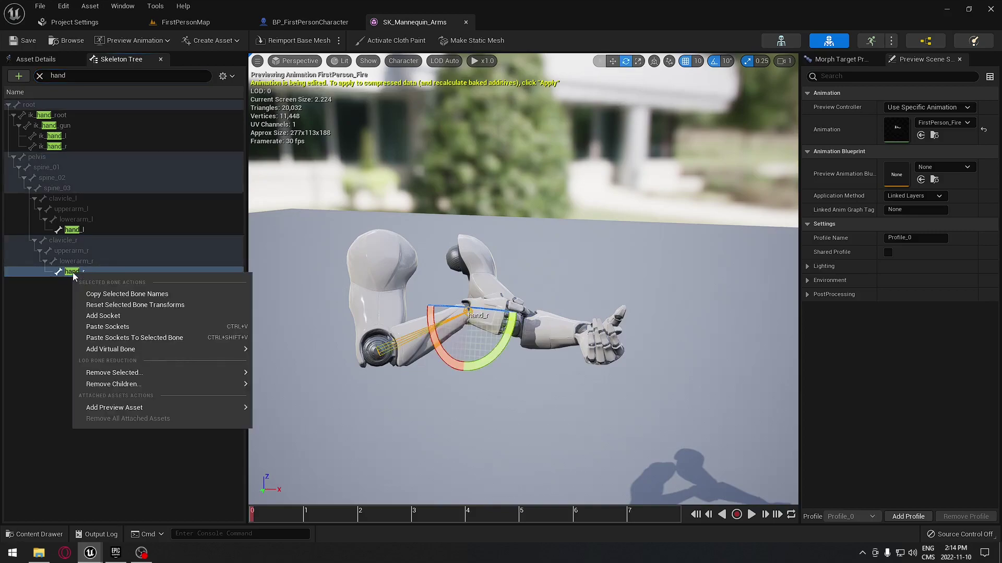
pyautogui.click(111, 314)
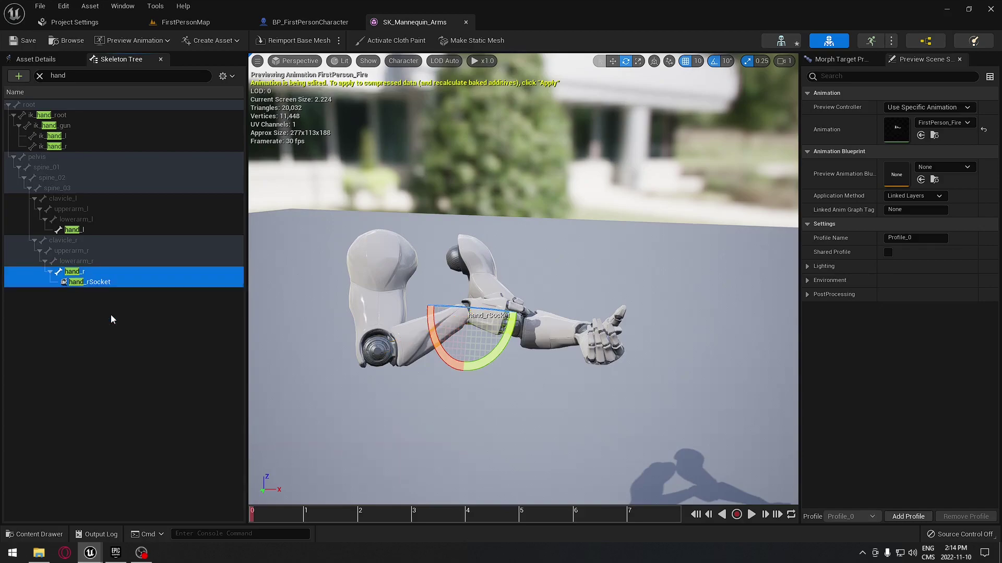
# Step: Rename the new socket under hand_r to Weapon_Grip
pyautogui.click(101, 286)
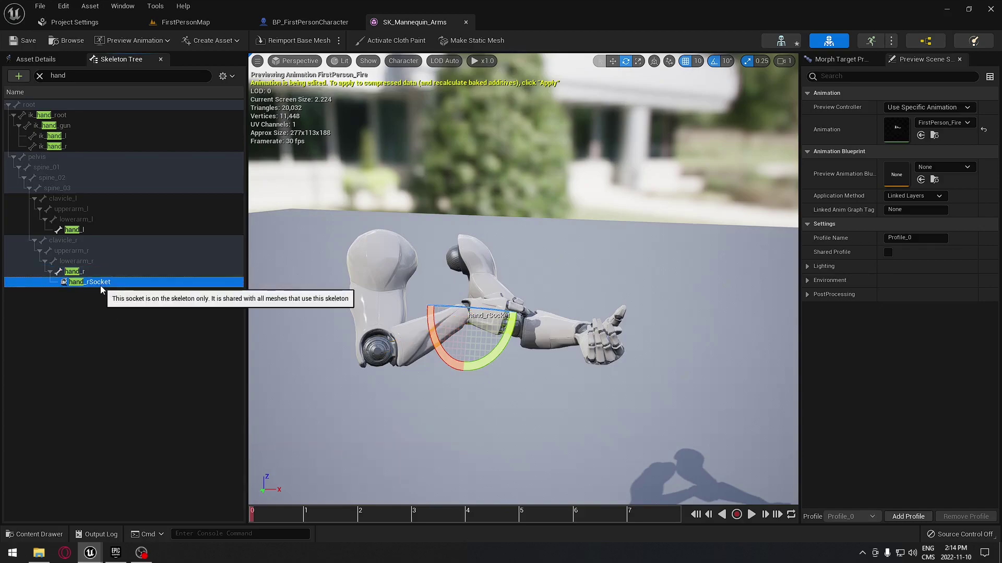
pyautogui.click(101, 286)
pyautogui.write('Weapon_Grip')
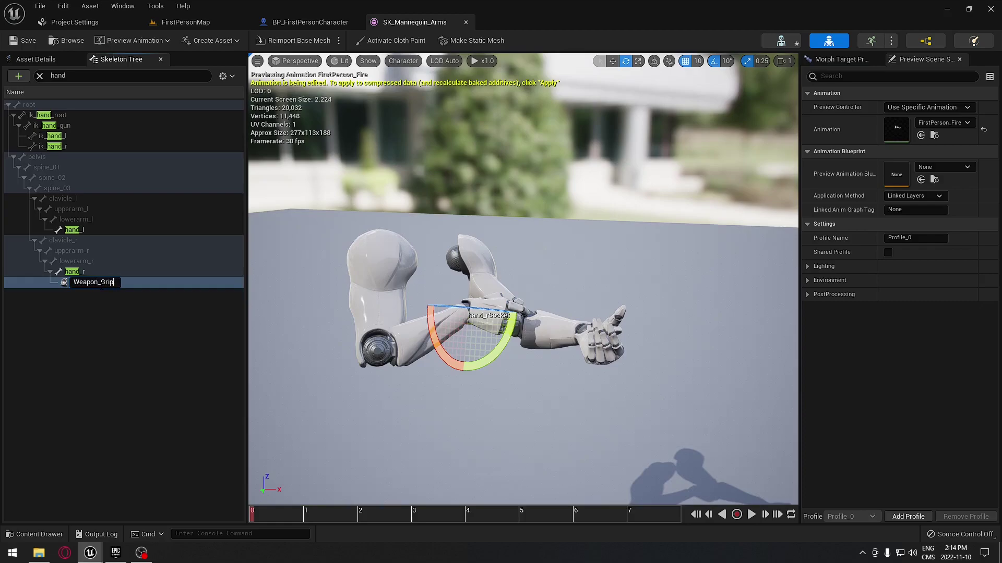
pyautogui.press('Return')
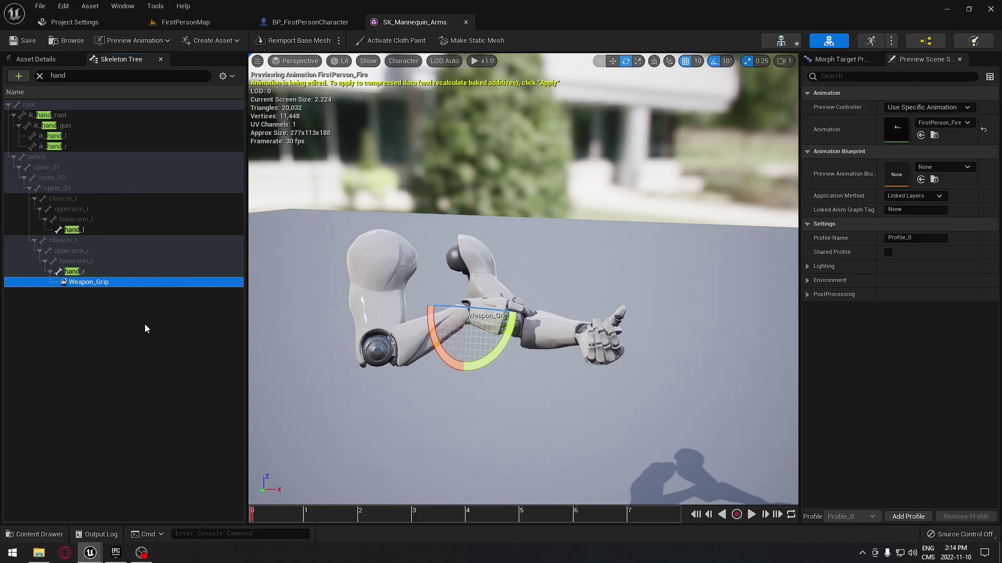
# Step: Attach the Assault_Rifle_B skeletal mesh to the Weapon_Grip socket as a preview asset
pyautogui.click(89, 288)
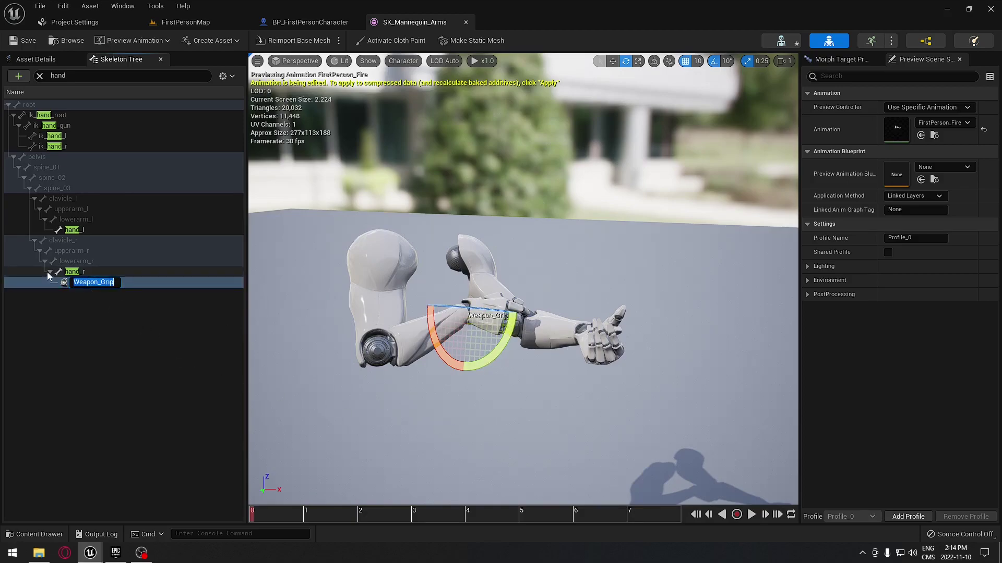
pyautogui.rightClick(97, 284)
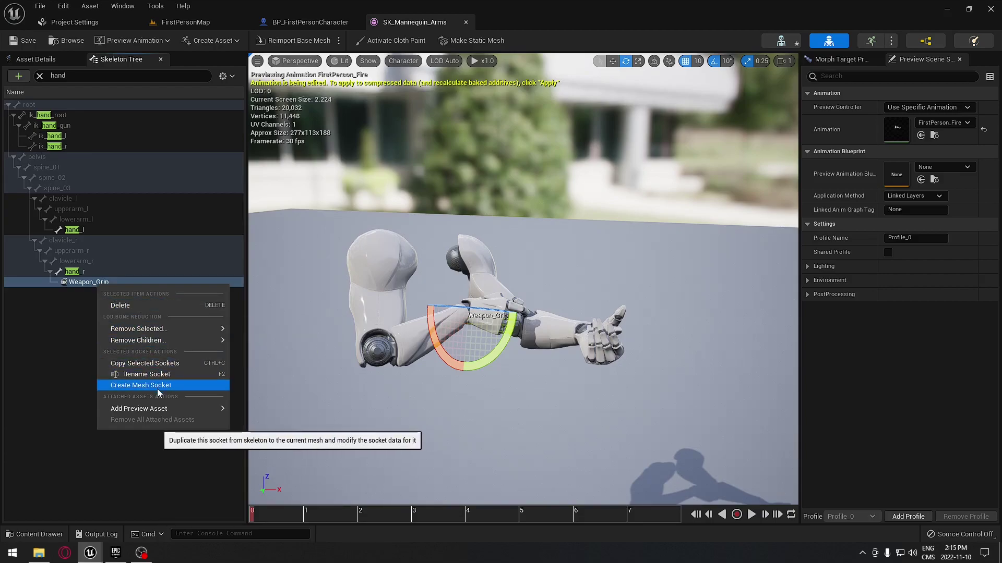
pyautogui.moveTo(163, 409)
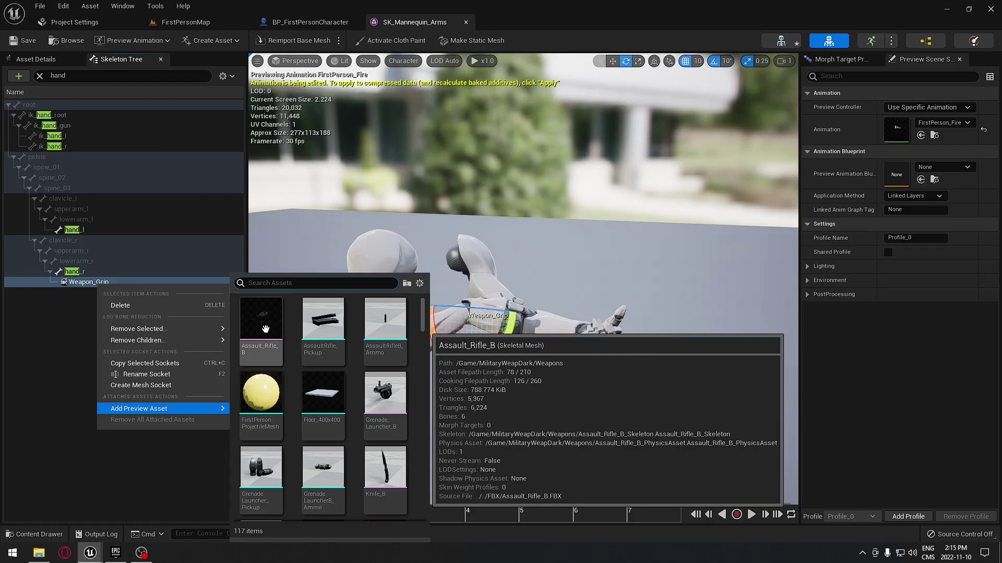
pyautogui.click(266, 328)
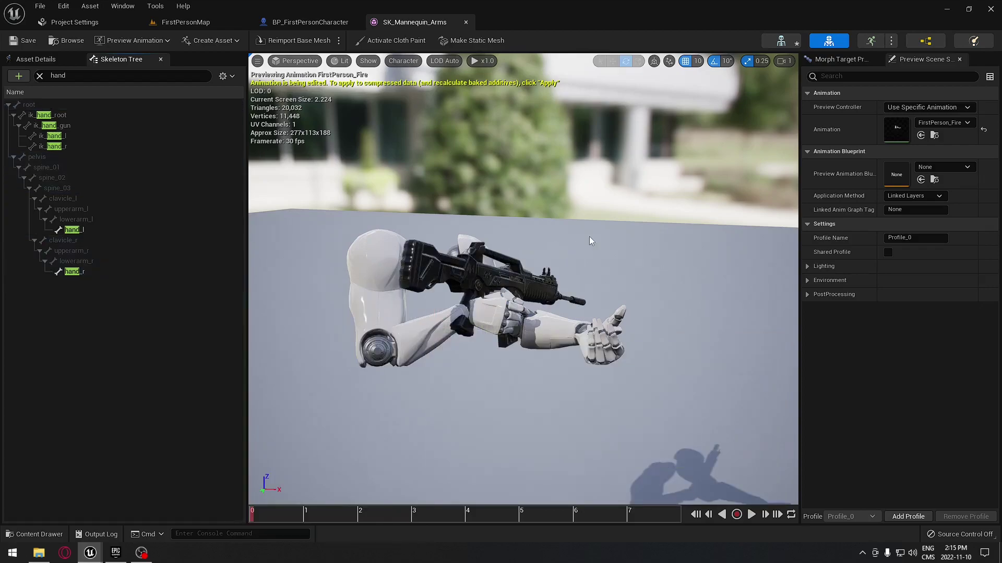
pyautogui.moveTo(589, 236); pyautogui.dragTo(553, 226, button='right')
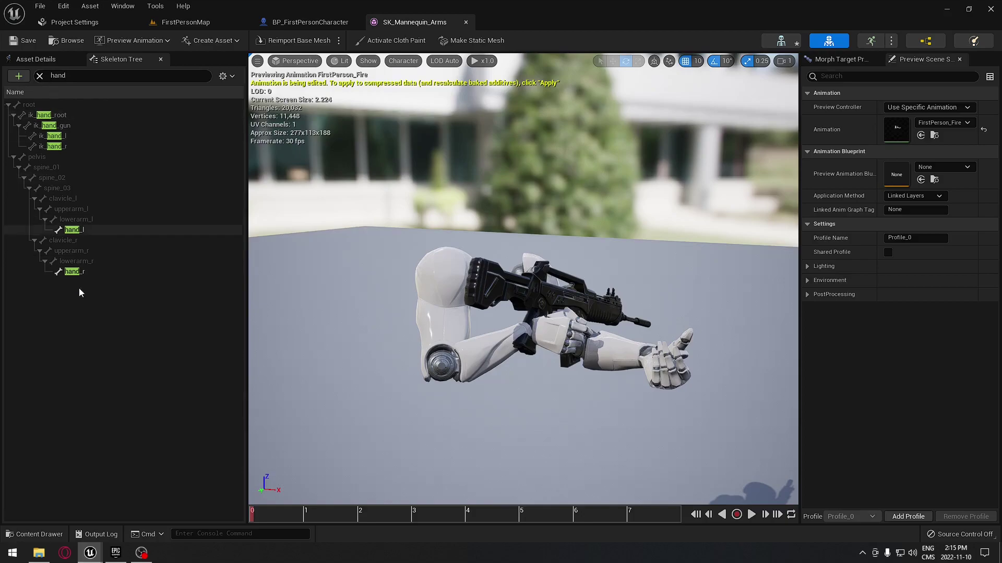
# Step: Filter the skeleton tree for weapon, select the Weapon_Grip socket and rotate it so the rifle points forward along the arms
pyautogui.click(40, 76)
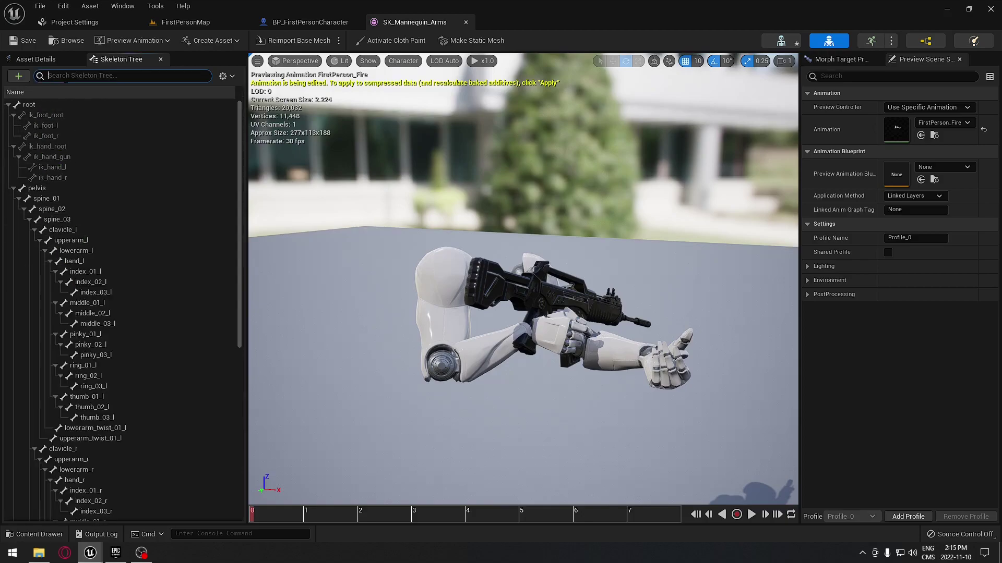
pyautogui.write('weapon')
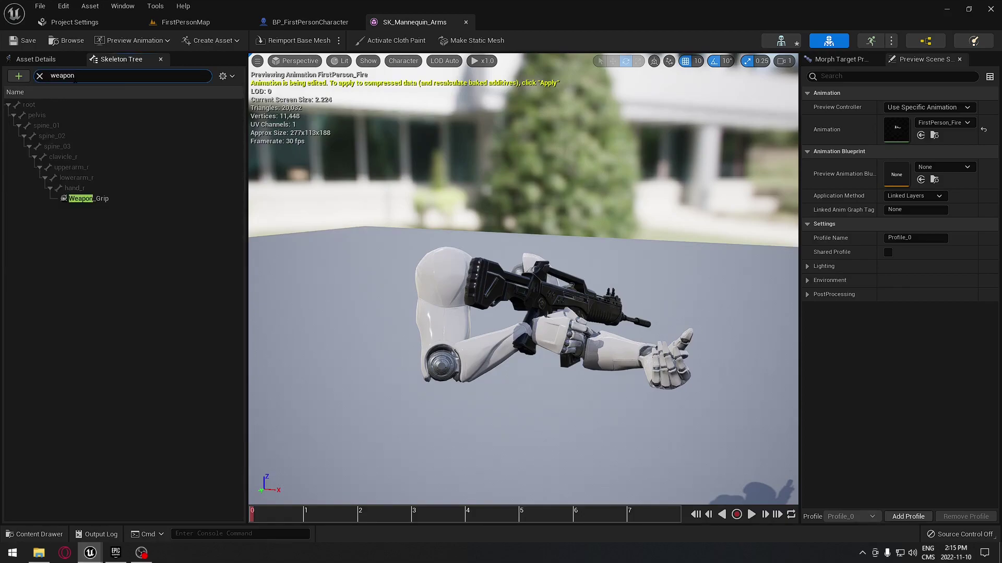
pyautogui.click(96, 202)
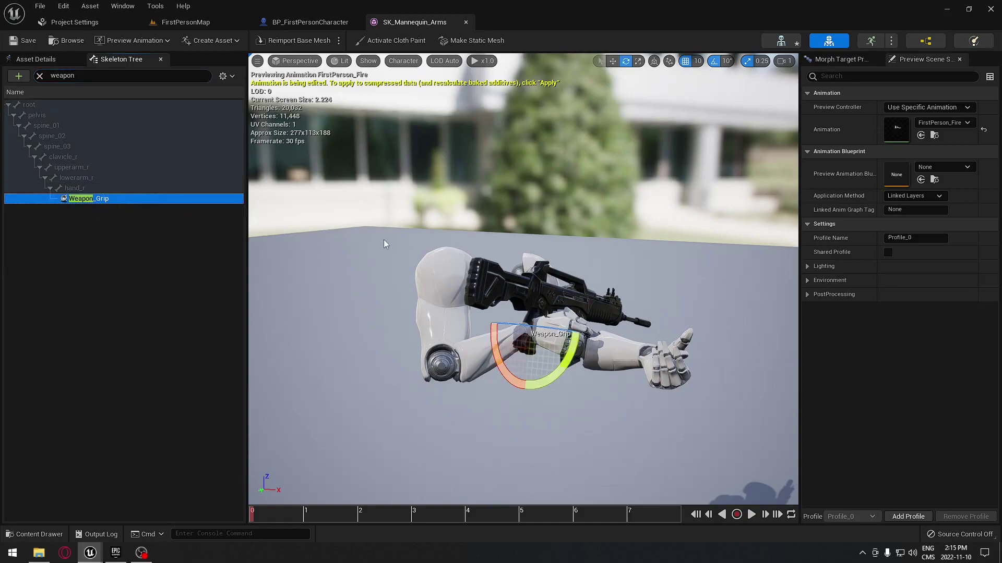
pyautogui.moveTo(384, 240); pyautogui.dragTo(353, 224, button='right')
pyautogui.press('d')
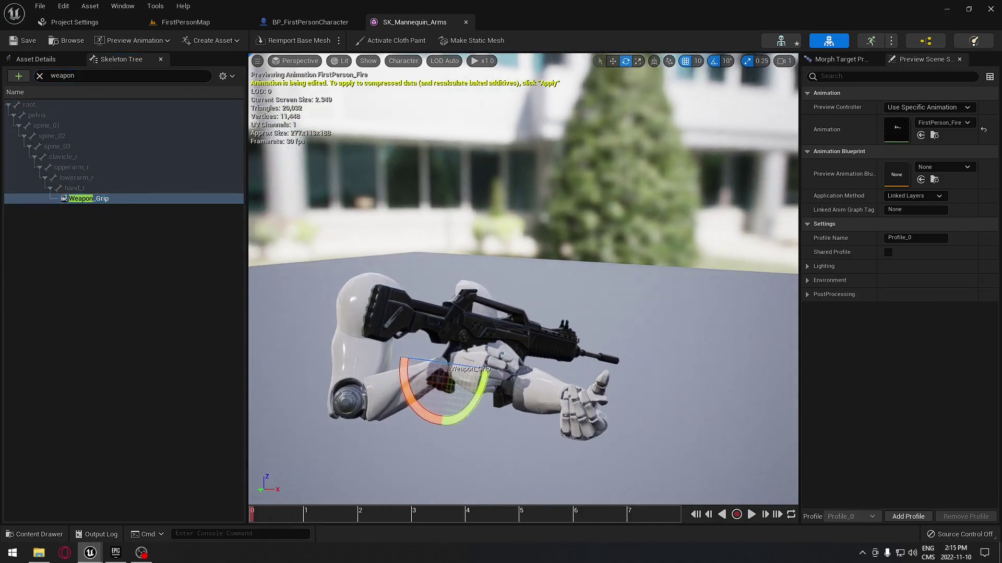
pyautogui.press('w')
pyautogui.moveTo(511, 228); pyautogui.dragTo(505, 280, button='right')
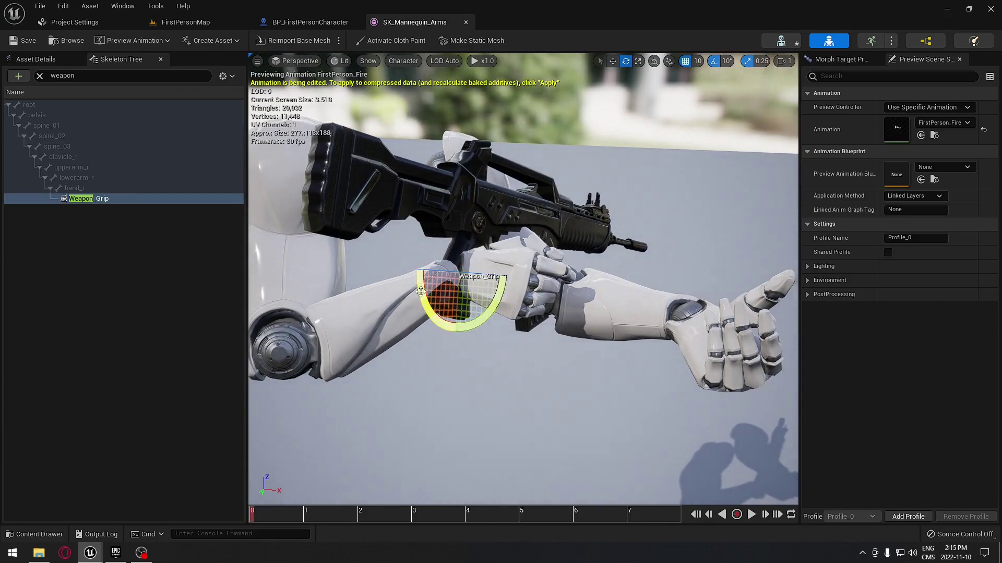
pyautogui.moveTo(420, 291)
pyautogui.mouseDown()
pyautogui.moveTo(421, 266)
pyautogui.moveTo(427, 277)
pyautogui.mouseUp()
pyautogui.moveTo(488, 278); pyautogui.dragTo(484, 280)
pyautogui.moveTo(484, 280); pyautogui.dragTo(377, 285, button='right')
pyautogui.moveTo(539, 219); pyautogui.dragTo(541, 246)
pyautogui.moveTo(541, 245); pyautogui.dragTo(694, 264, button='right')
# Step: Move the Weapon_Grip socket so that the rifle's grip sits inside the right hand
pyautogui.press('r')
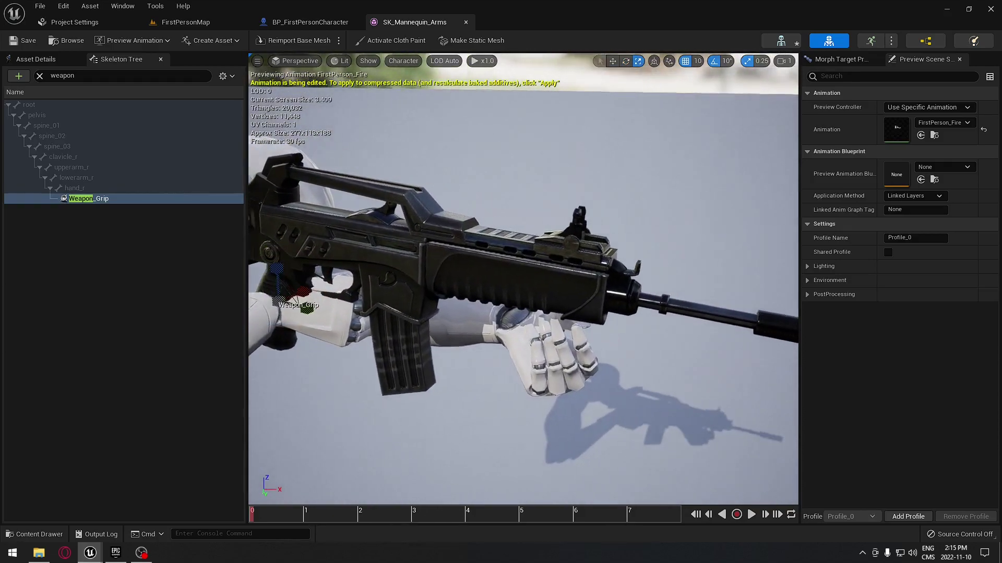
pyautogui.moveTo(276, 312); pyautogui.dragTo(313, 338, button='right')
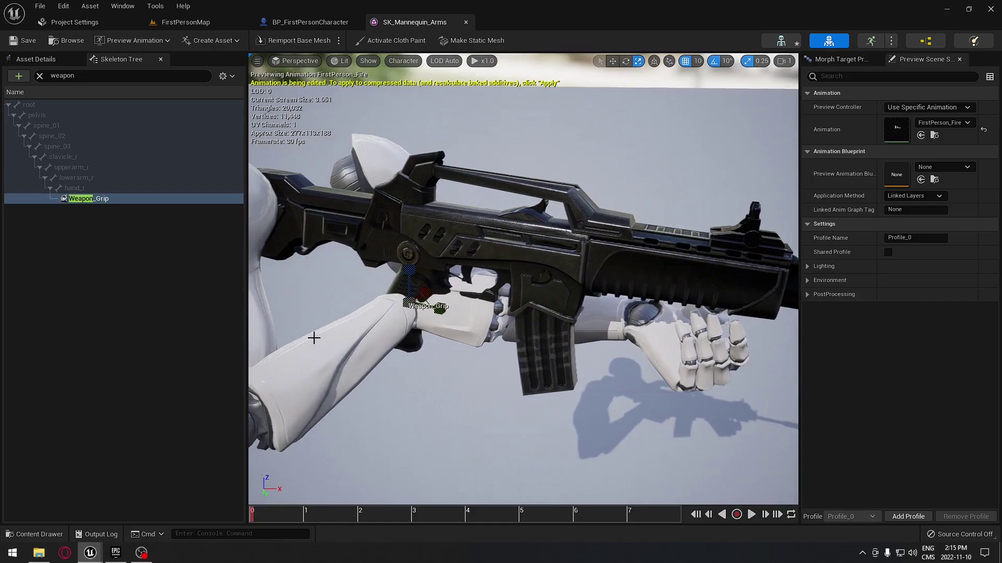
pyautogui.press('w')
pyautogui.moveTo(442, 312); pyautogui.dragTo(470, 320)
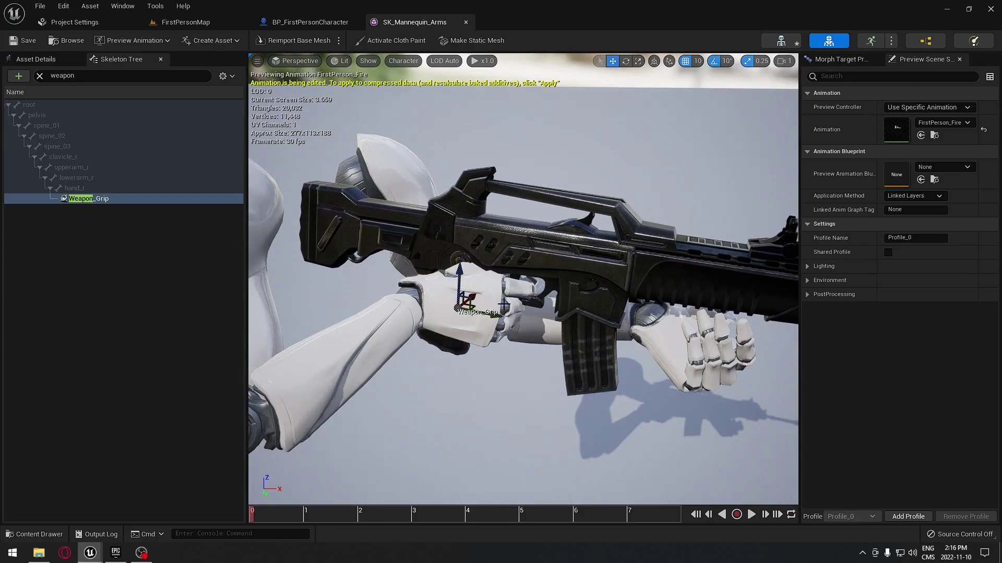
# Step: Fine-tune the rotation of the Weapon_Grip socket so the rifle lines up with both hands, and save the arms mesh
pyautogui.moveTo(615, 336); pyautogui.dragTo(564, 297, button='right')
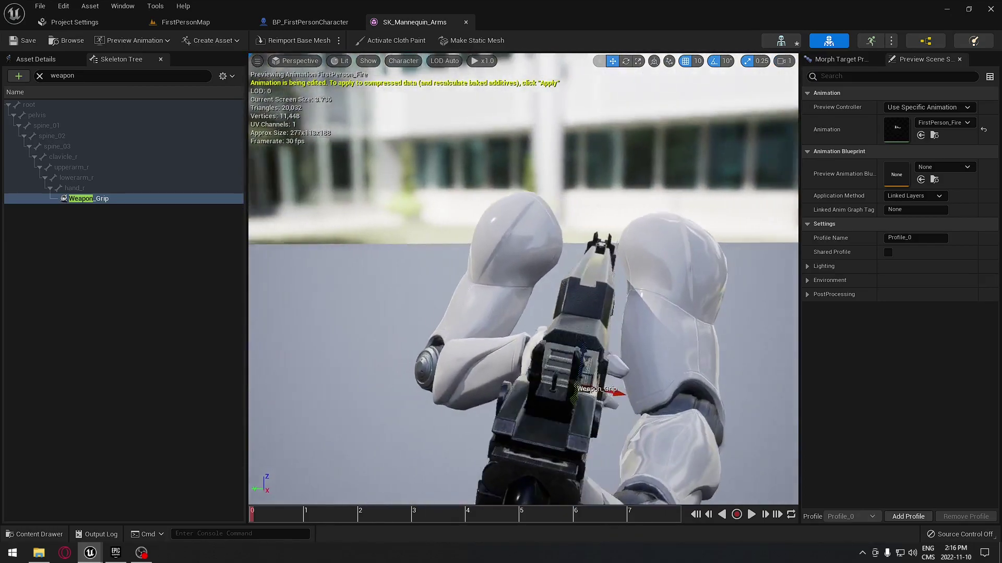
pyautogui.press('e')
pyautogui.moveTo(551, 346); pyautogui.dragTo(550, 323, button='right')
pyautogui.moveTo(557, 345); pyautogui.dragTo(567, 354)
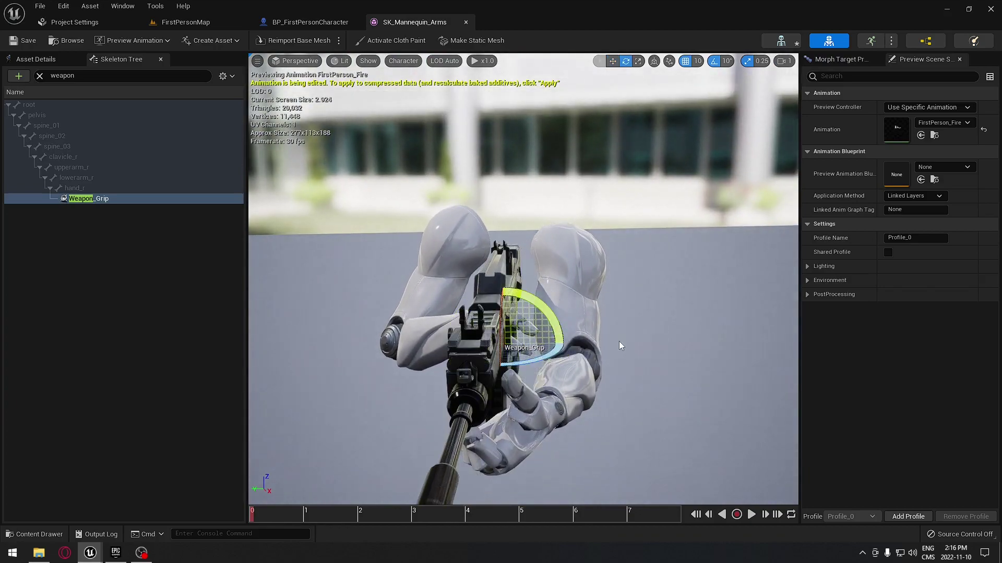
pyautogui.moveTo(619, 342); pyautogui.dragTo(645, 306, button='right')
pyautogui.moveTo(695, 276); pyautogui.dragTo(709, 306, button='right')
pyautogui.moveTo(623, 258); pyautogui.dragTo(652, 276, button='right')
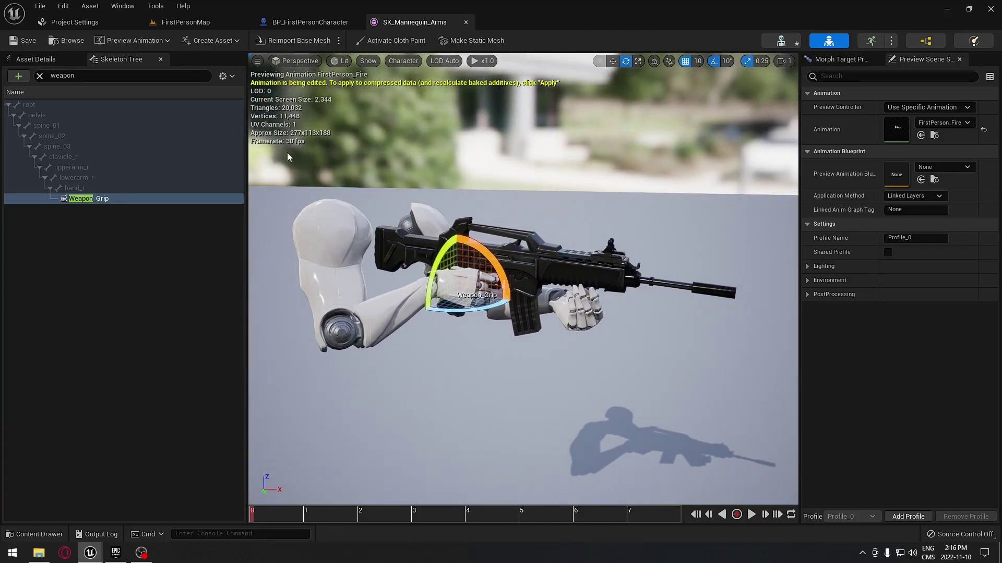
pyautogui.click(24, 40)
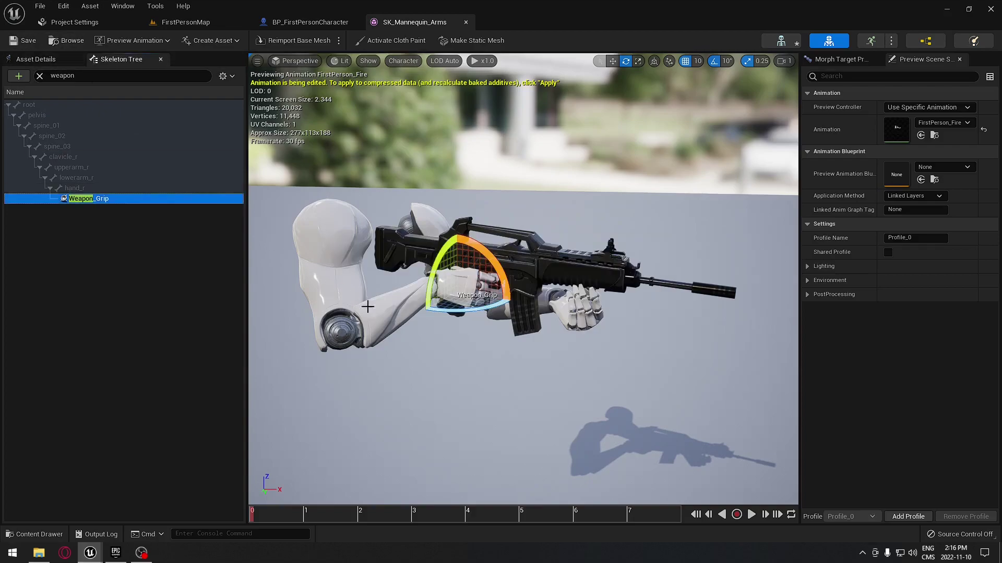
# Step: Close the arms mesh editor and open the event graph of BP_FirstPersonCharacter to find free space below the existing nodes
pyautogui.click(466, 21)
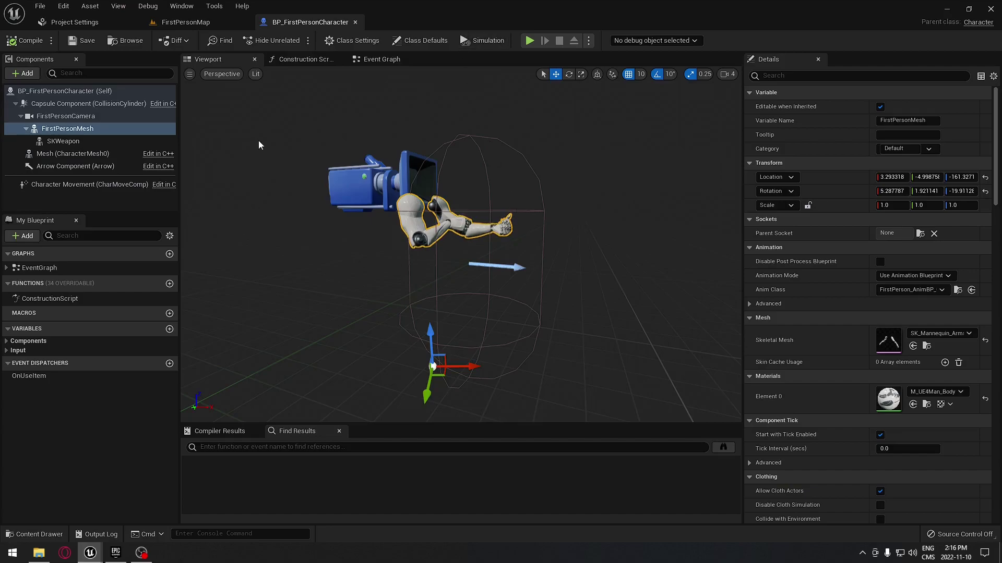
pyautogui.click(391, 61)
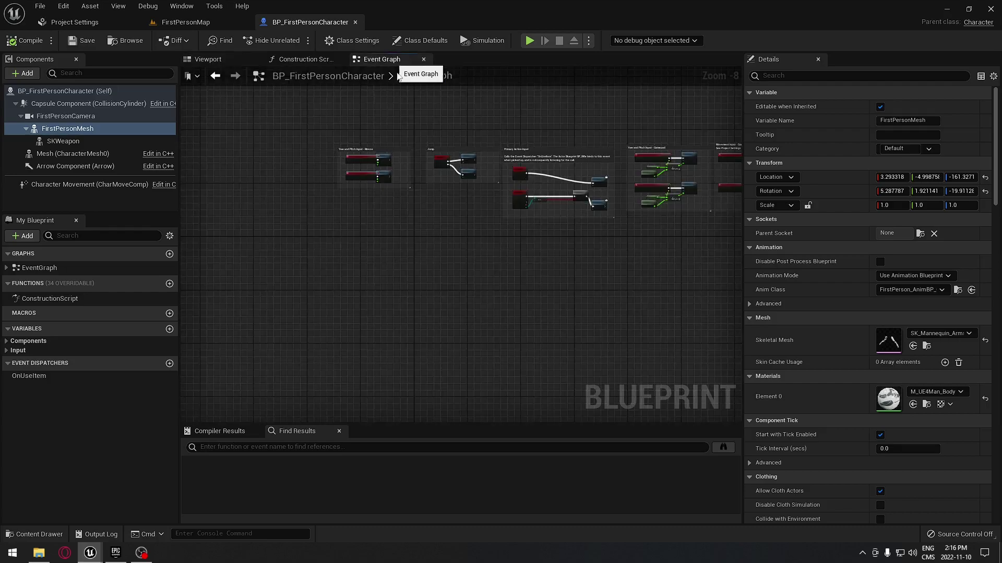
pyautogui.moveTo(508, 254); pyautogui.dragTo(415, 311, button='right')
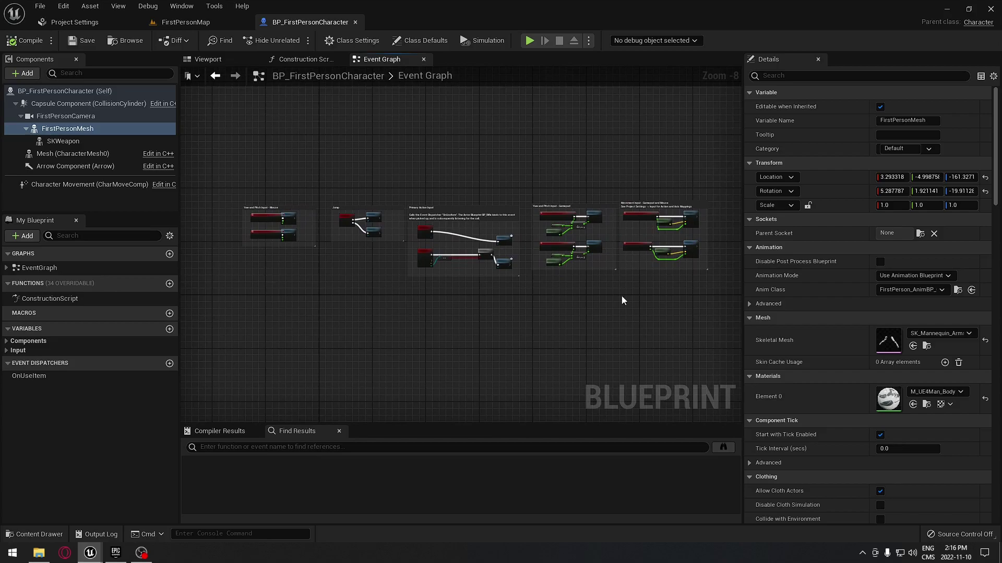
pyautogui.scroll(1, 313, 295)
pyautogui.moveTo(374, 270); pyautogui.dragTo(240, 240, button='right')
pyautogui.moveTo(457, 246); pyautogui.dragTo(619, 210, button='right')
pyautogui.moveTo(398, 292); pyautogui.dragTo(448, 279, button='right')
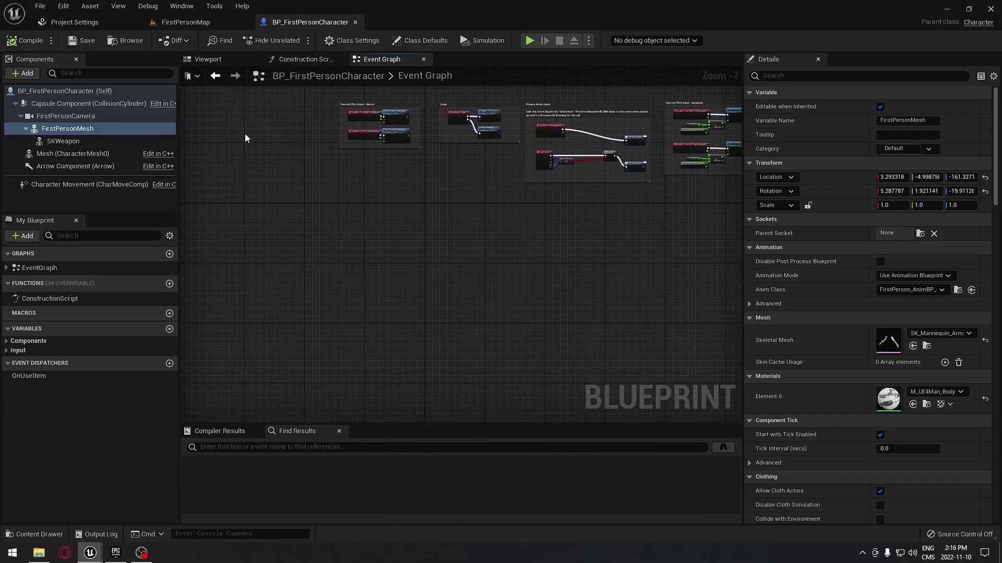
# Step: Review the action mappings in the project's input settings, collapsing the Fire and Reload entries
pyautogui.click(70, 27)
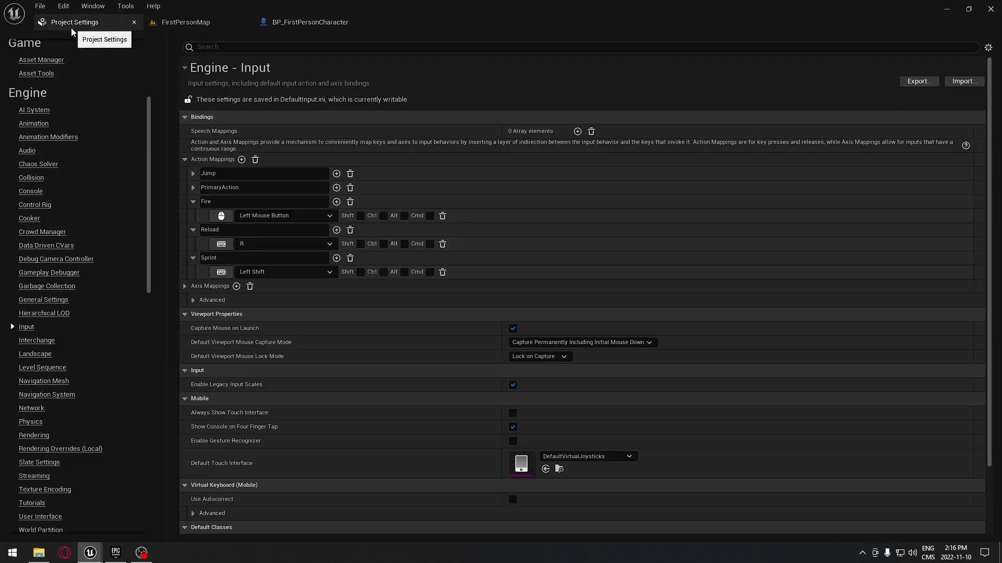
pyautogui.click(193, 201)
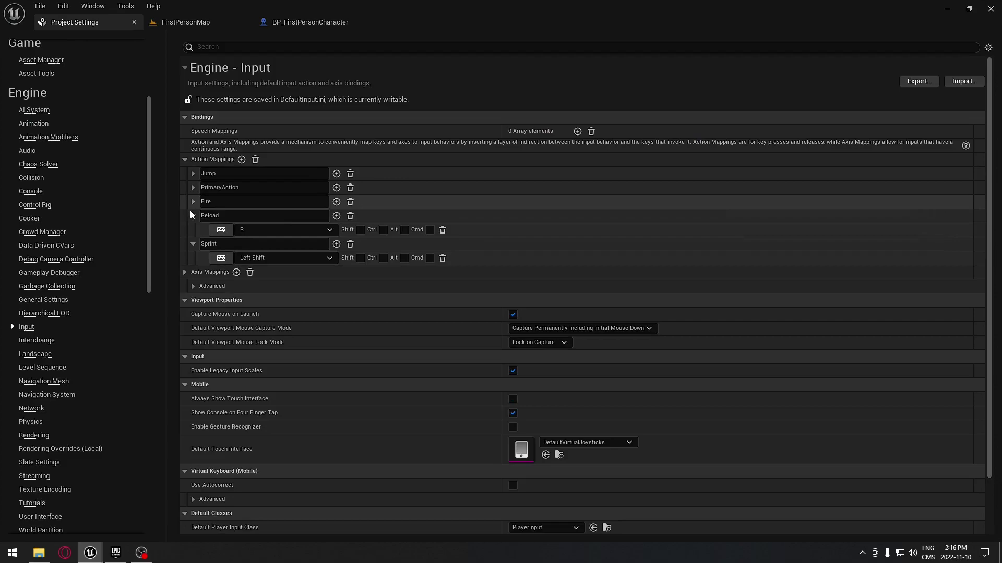
pyautogui.click(193, 215)
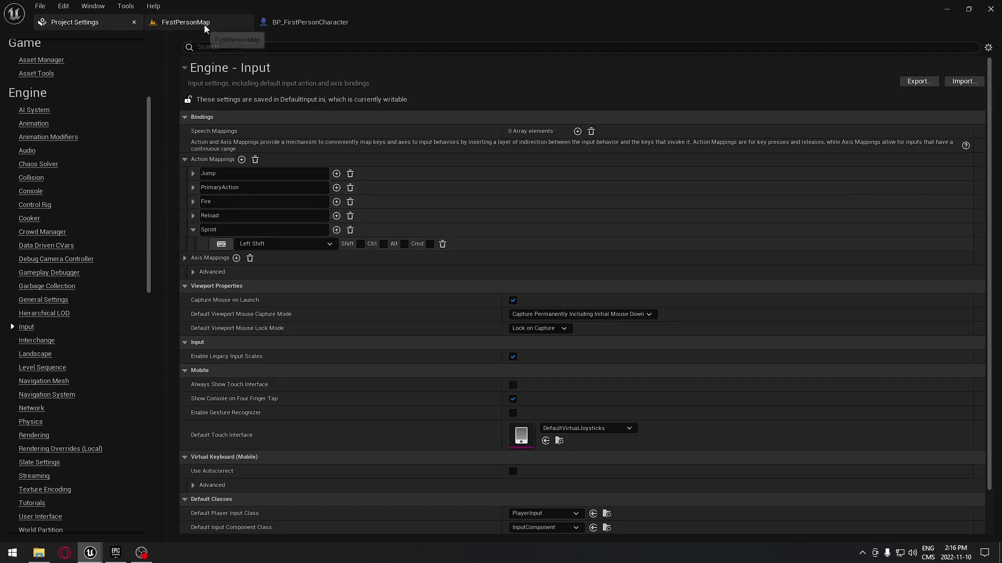
# Step: Add the Fire input action event in the empty area below the existing nodes of BP_FirstPersonCharacter's event graph, and compile and save the blueprint
pyautogui.click(309, 23)
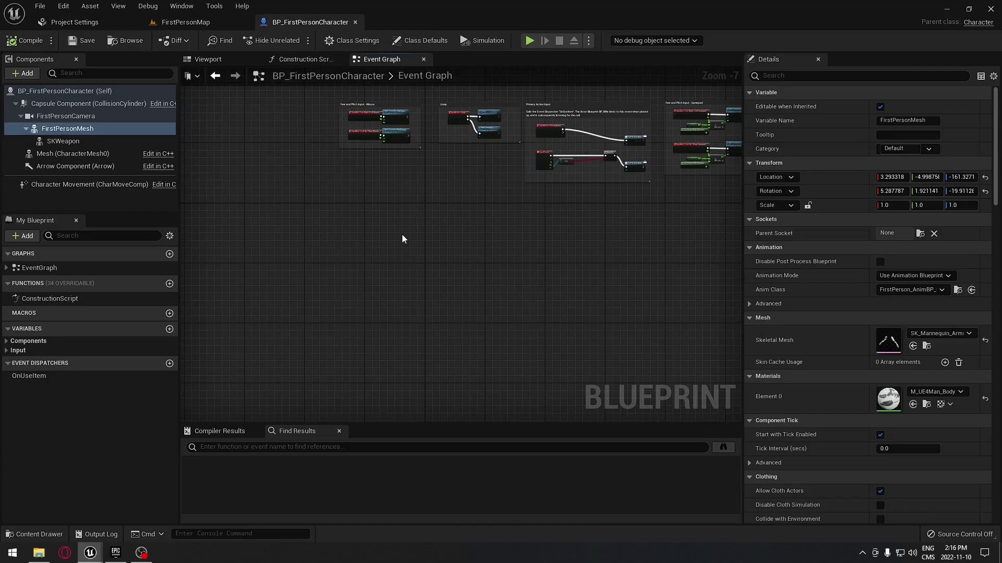
pyautogui.scroll(8, 404, 245)
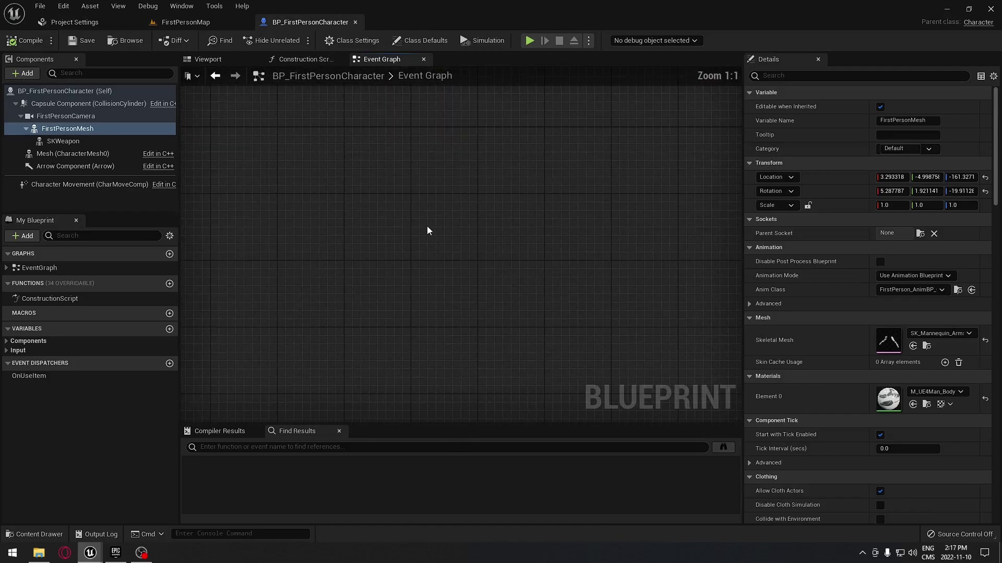
pyautogui.rightClick(452, 212)
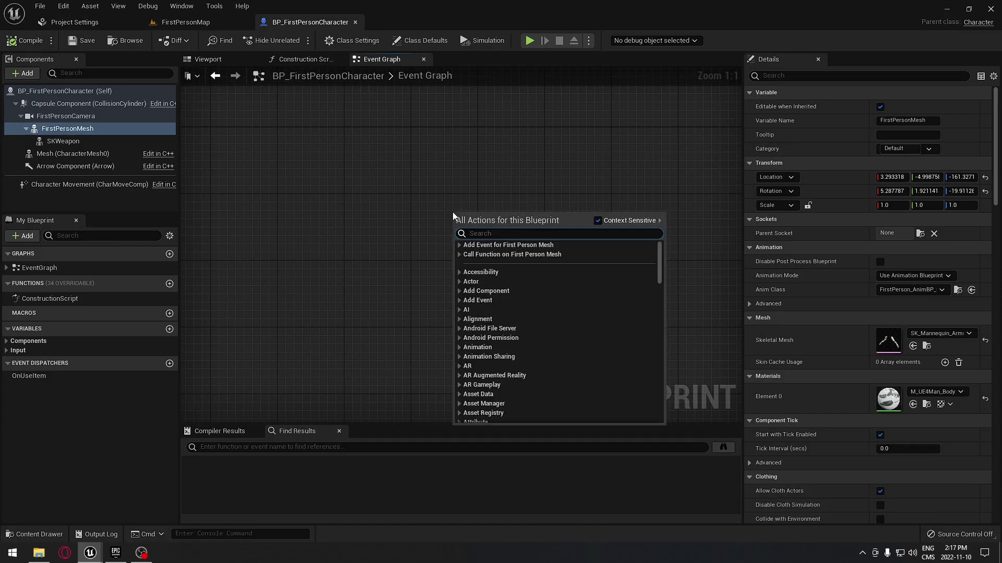
pyautogui.write('fire')
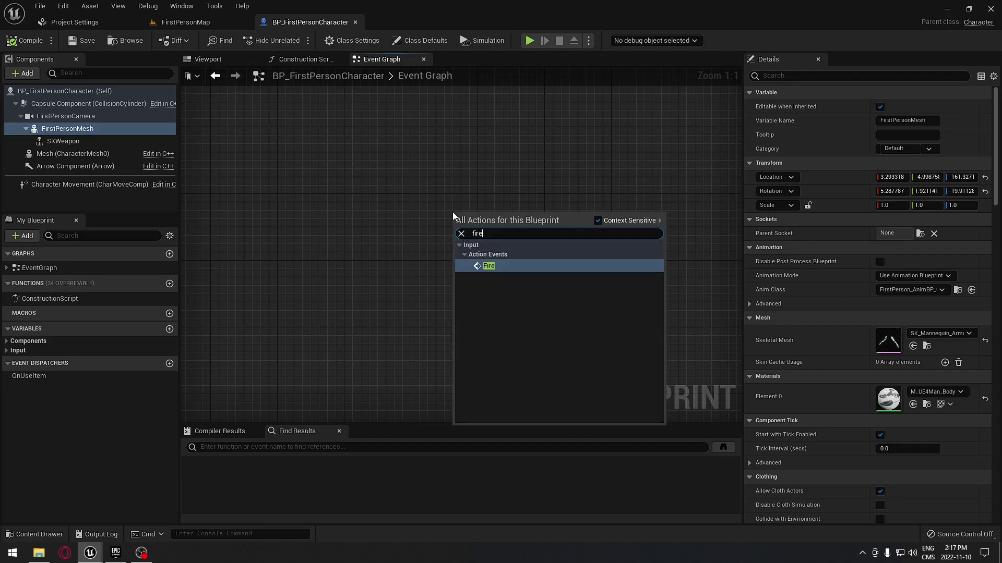
pyautogui.click(506, 266)
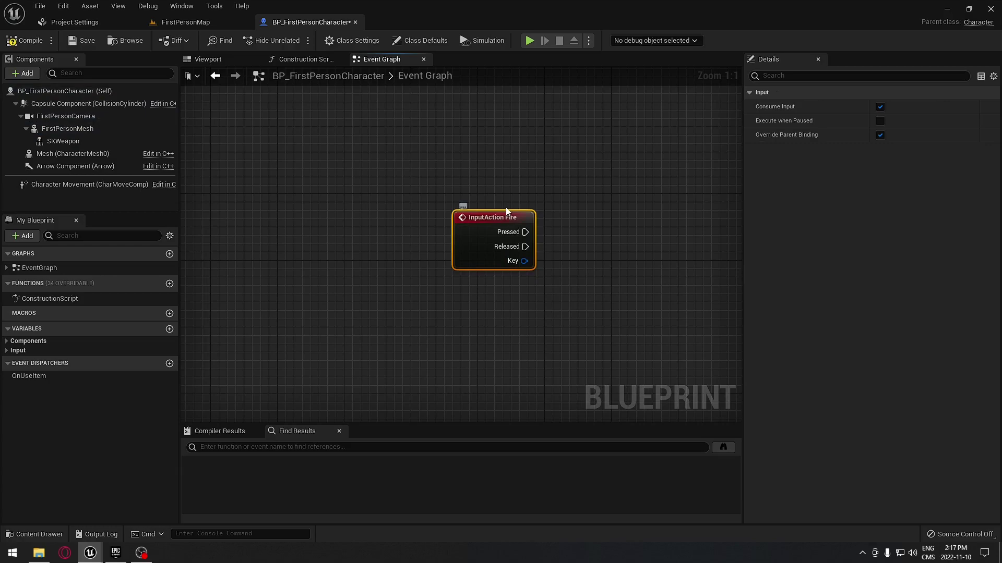
pyautogui.scroll(-3, 517, 291)
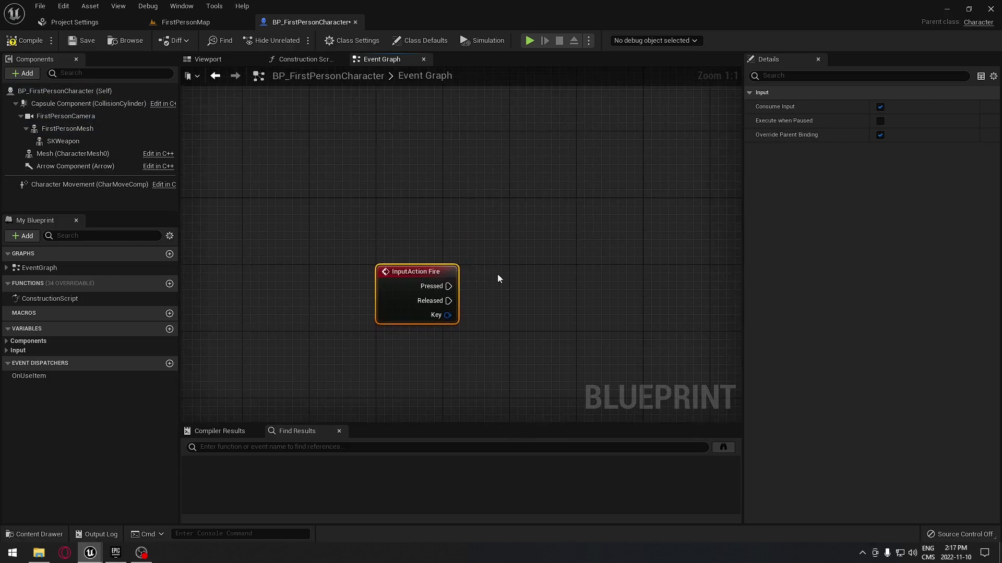
pyautogui.scroll(-4, 518, 298)
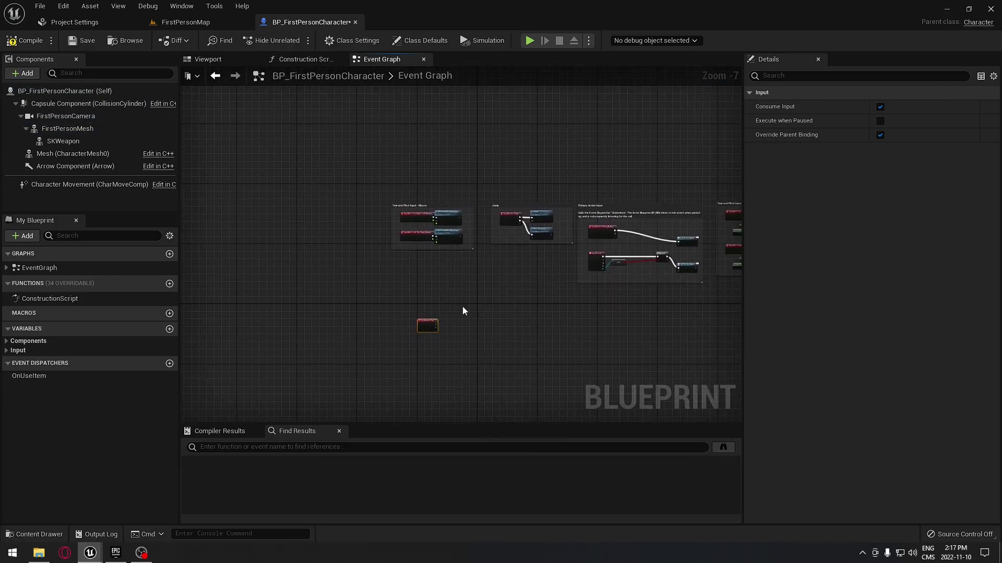
pyautogui.moveTo(463, 311); pyautogui.dragTo(401, 260, button='right')
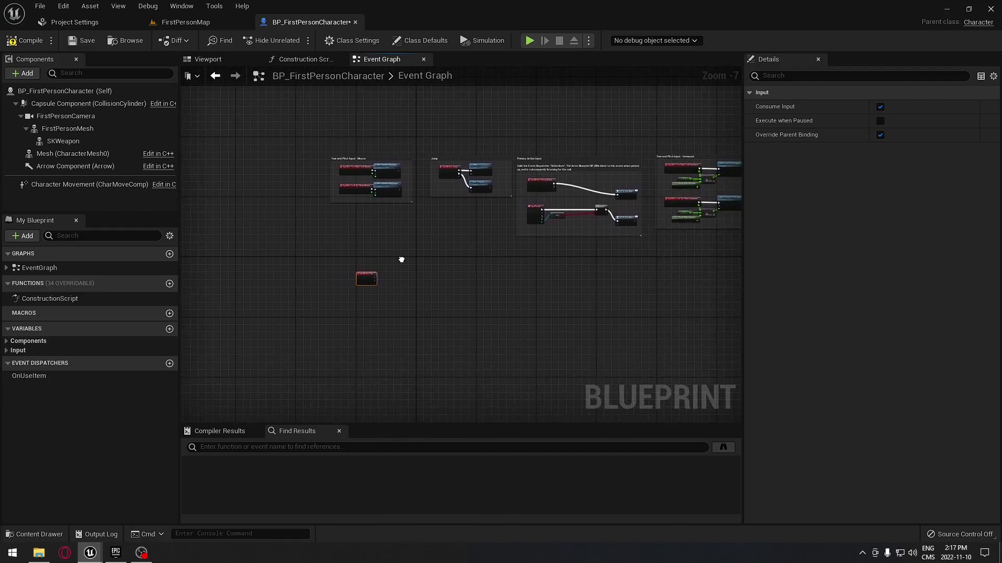
pyautogui.scroll(7, 397, 297)
pyautogui.moveTo(395, 295); pyautogui.dragTo(554, 320, button='right')
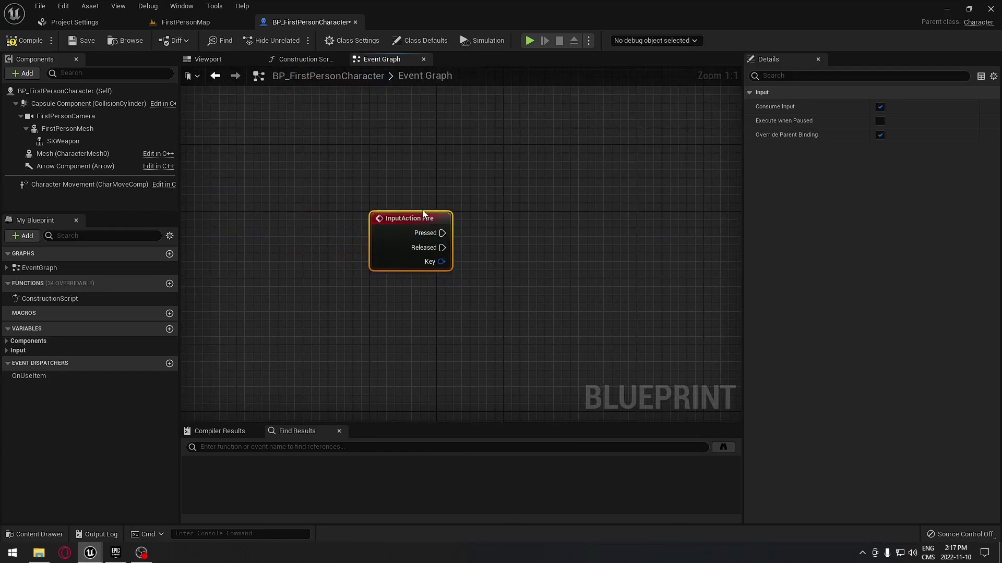
pyautogui.hotkey('ctrl', 's')
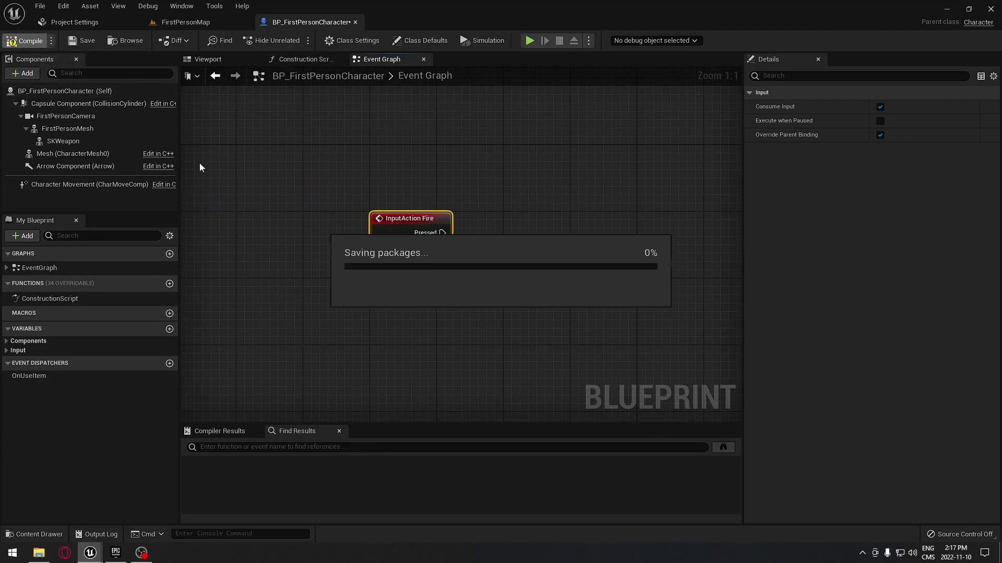
pyautogui.click(75, 22)
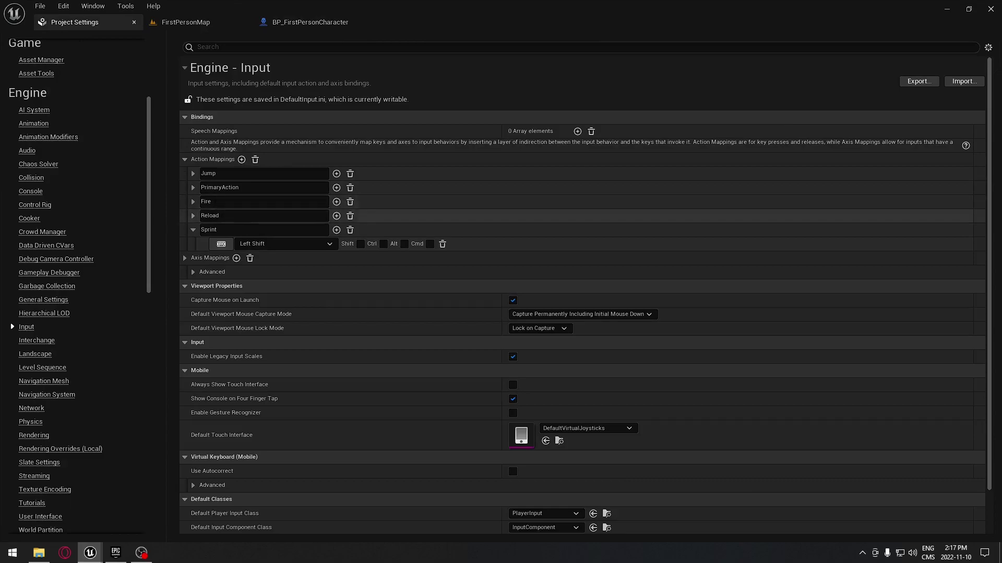
pyautogui.click(307, 23)
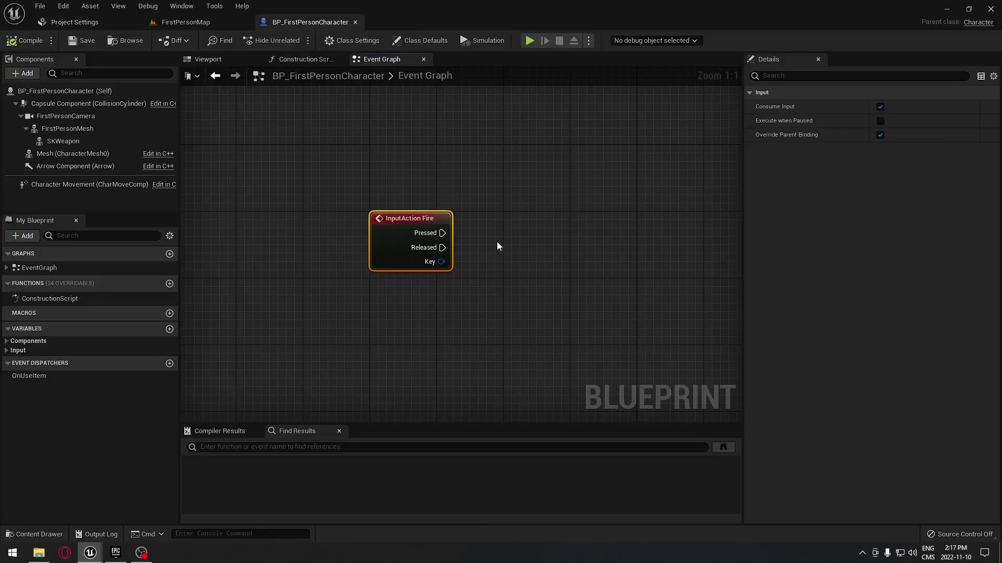
pyautogui.moveTo(513, 262); pyautogui.dragTo(417, 299, button='right')
pyautogui.scroll(-4, 479, 249)
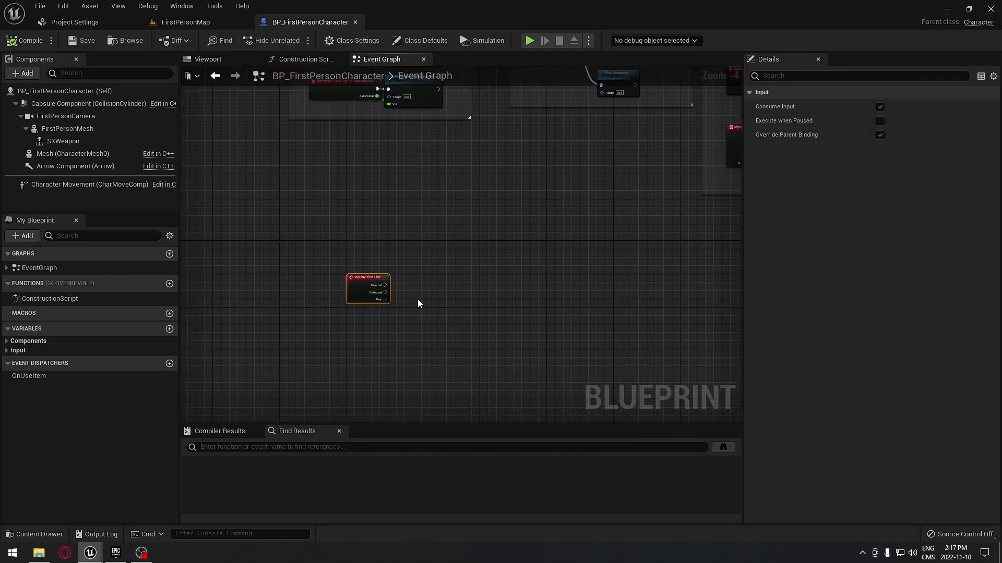